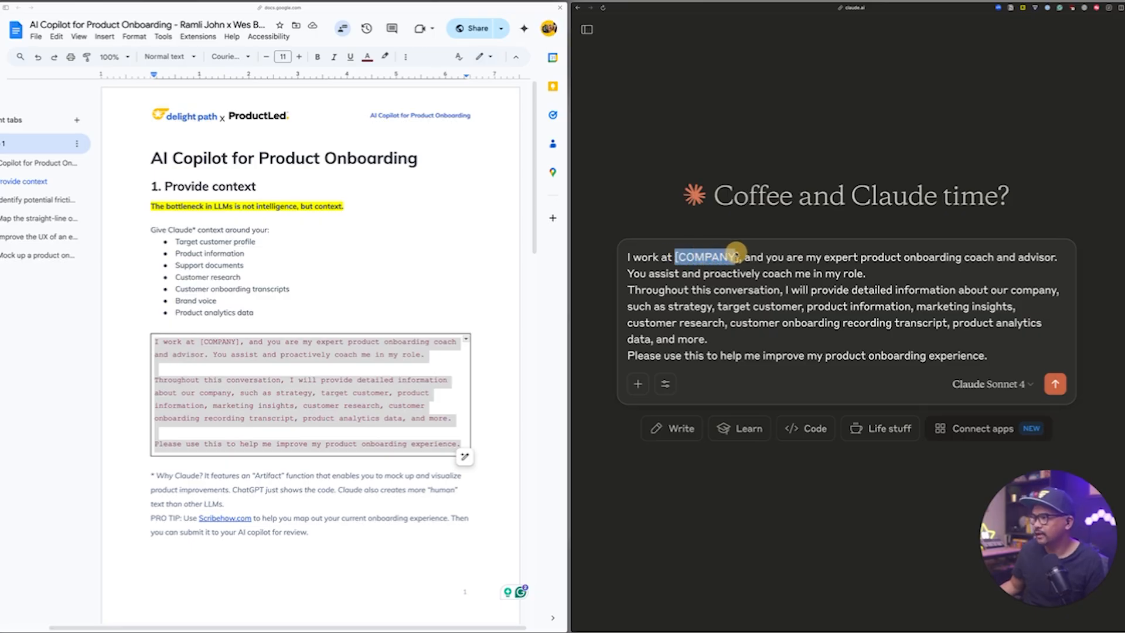
# Replace the [COMPANY] placeholder in the onboarding coach prompt with Relay.app and send the prompt to Claude.
pyautogui.write('Relay.app')
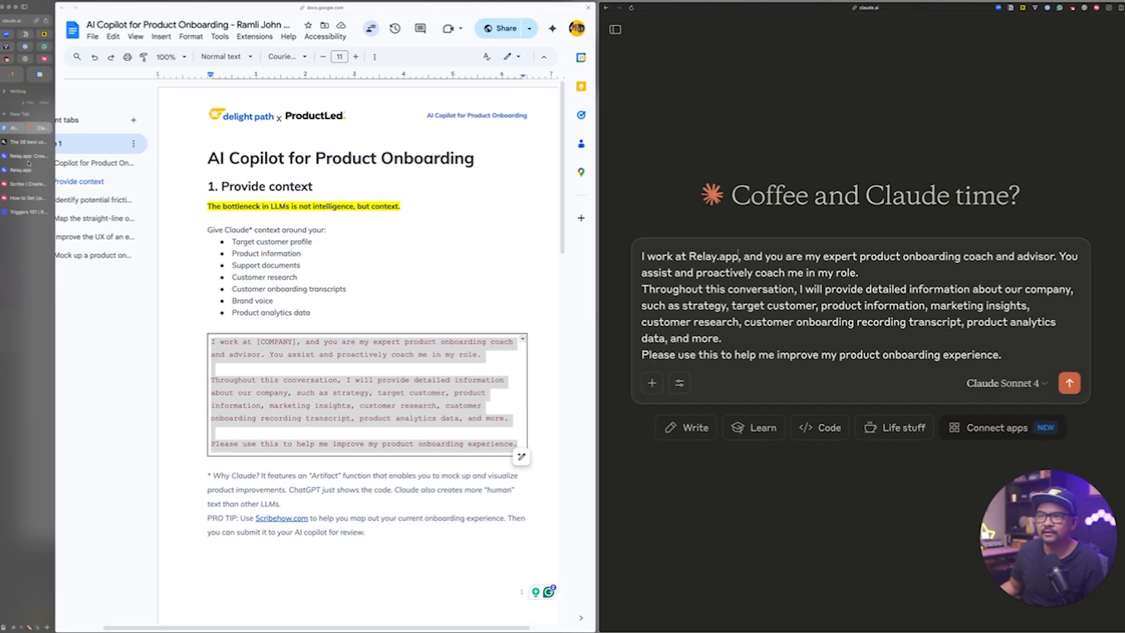
pyautogui.click(25, 158)
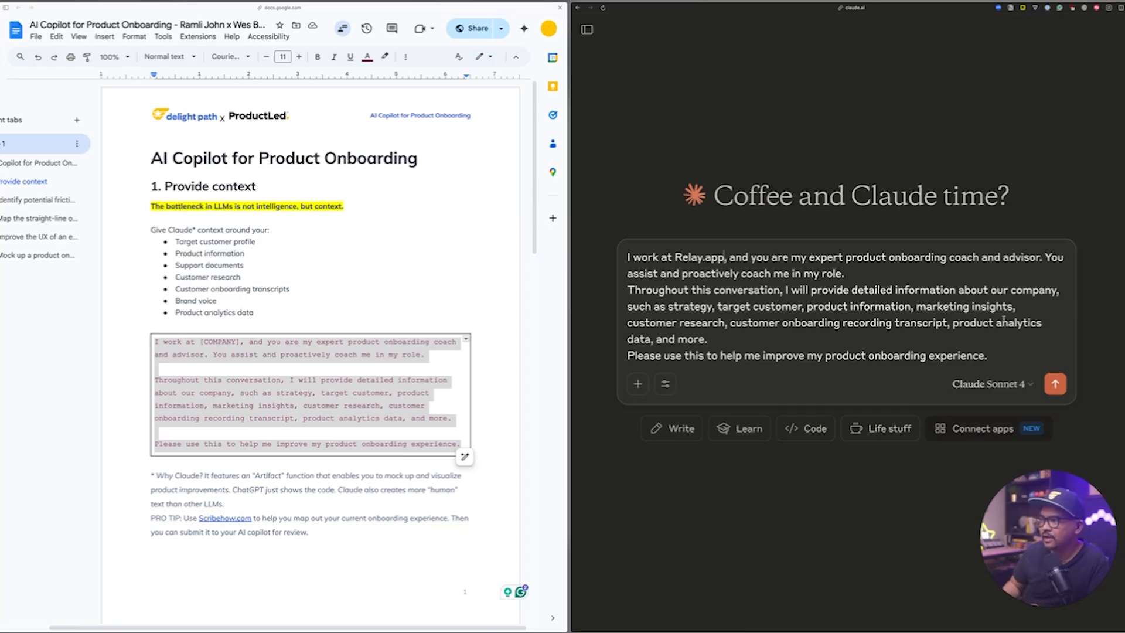
pyautogui.press('Return')
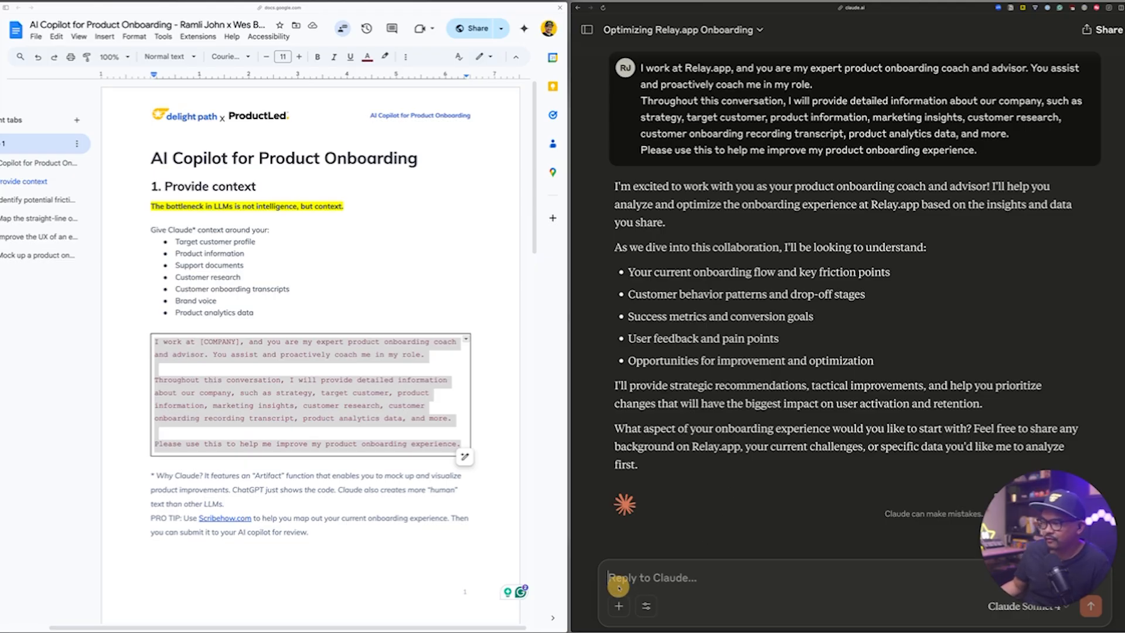
# Attach Relay Product Info.docx to the reply and add the message asking Claude to use it and the website for product context.
pyautogui.click(333, 537)
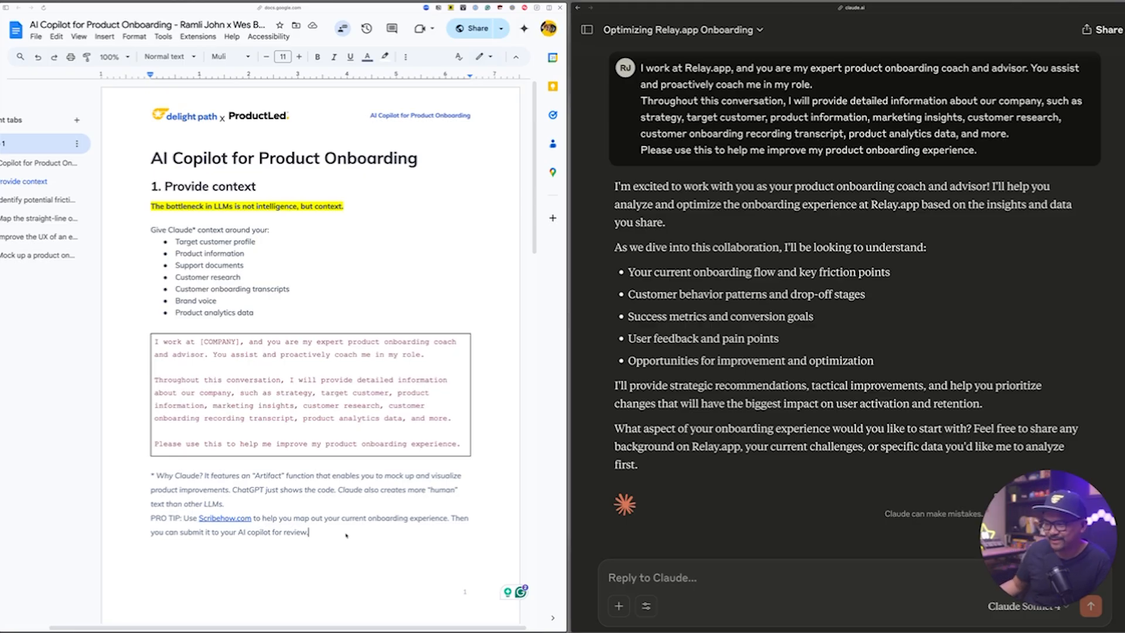
pyautogui.click(619, 606)
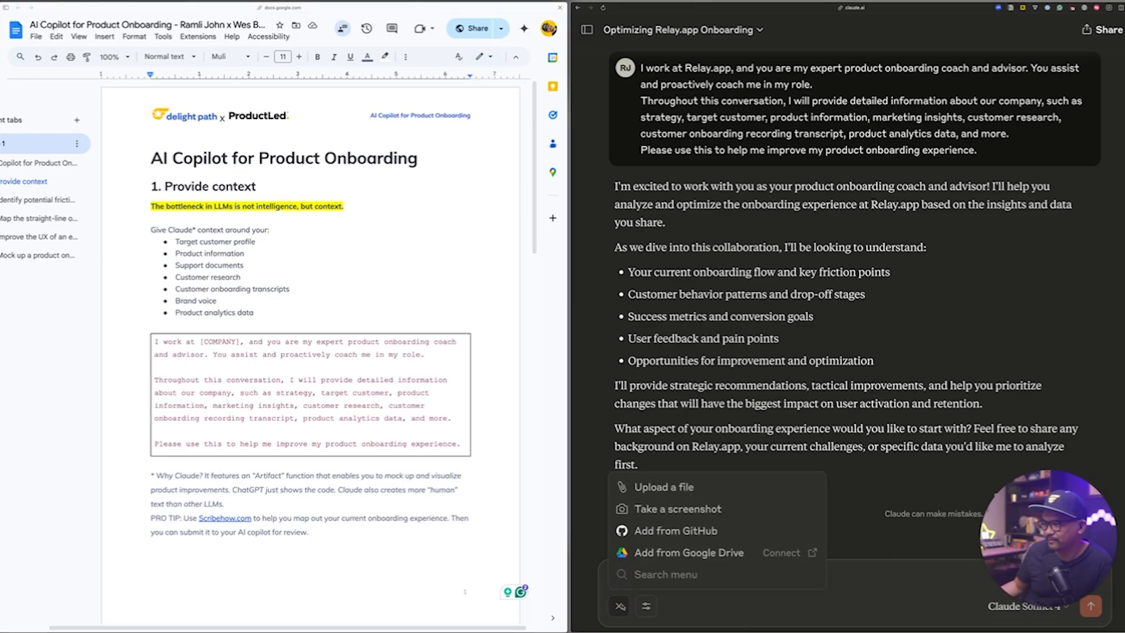
pyautogui.click(649, 485)
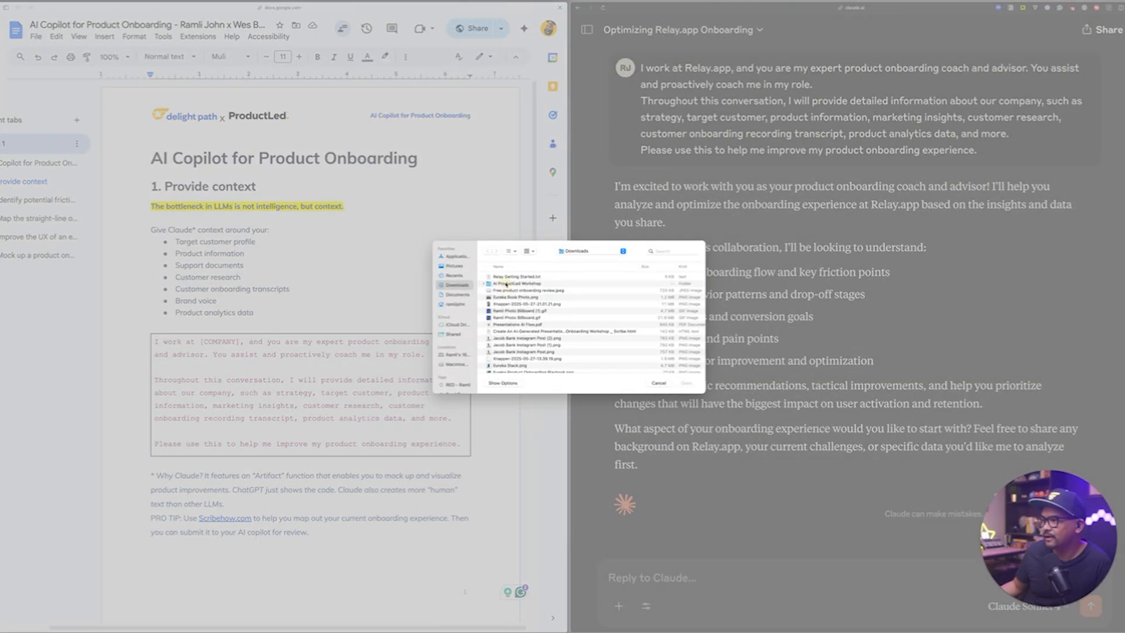
pyautogui.doubleClick(506, 283)
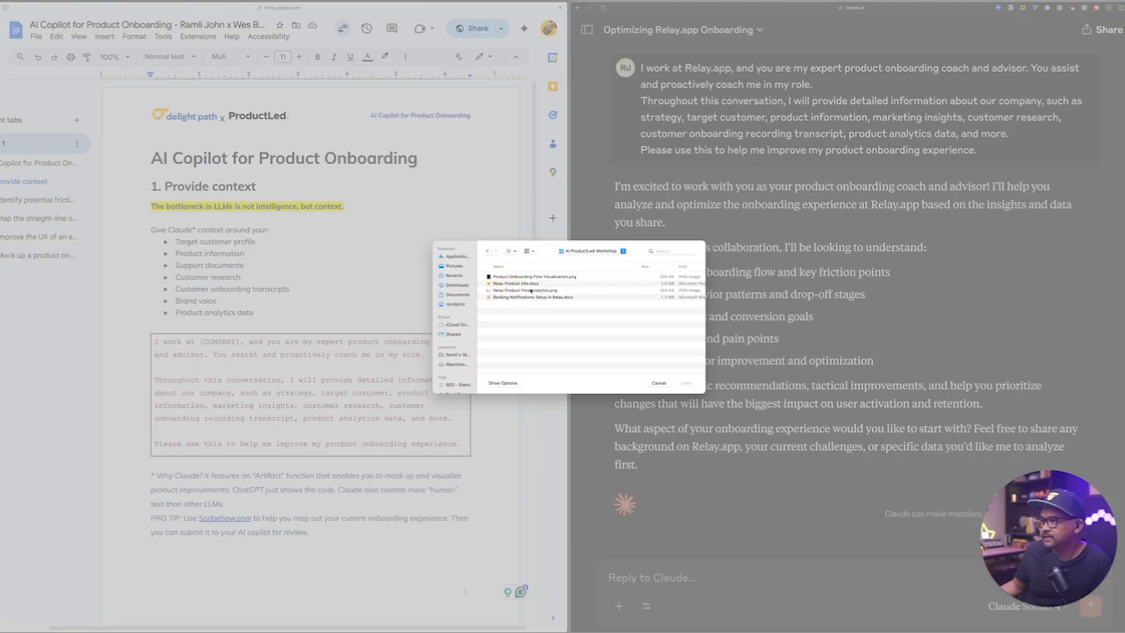
pyautogui.click(529, 285)
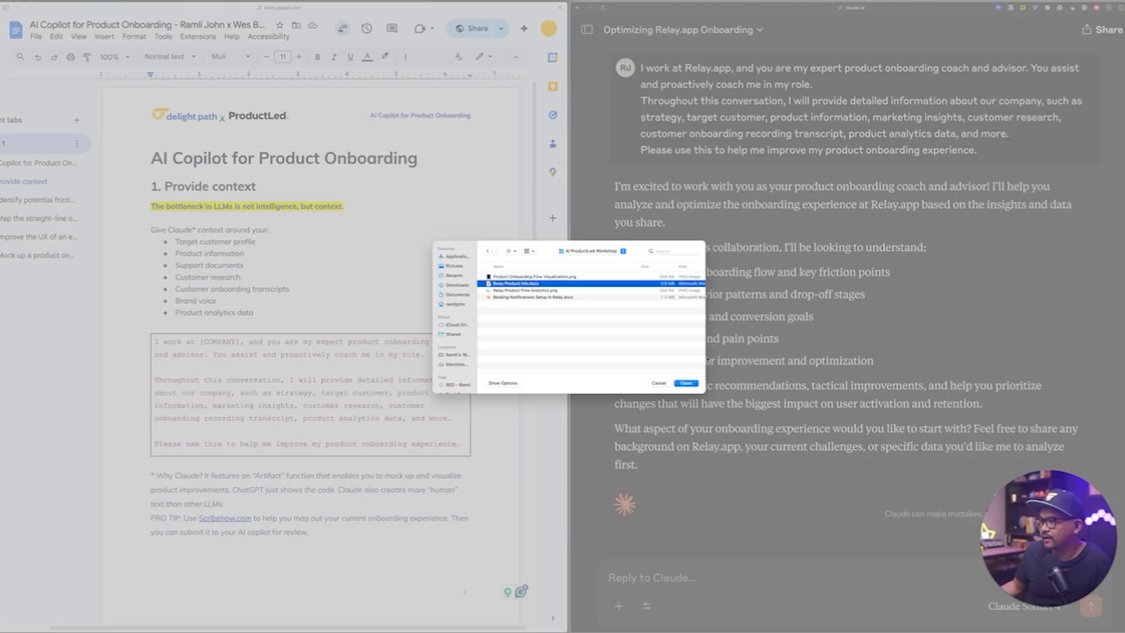
pyautogui.click(686, 384)
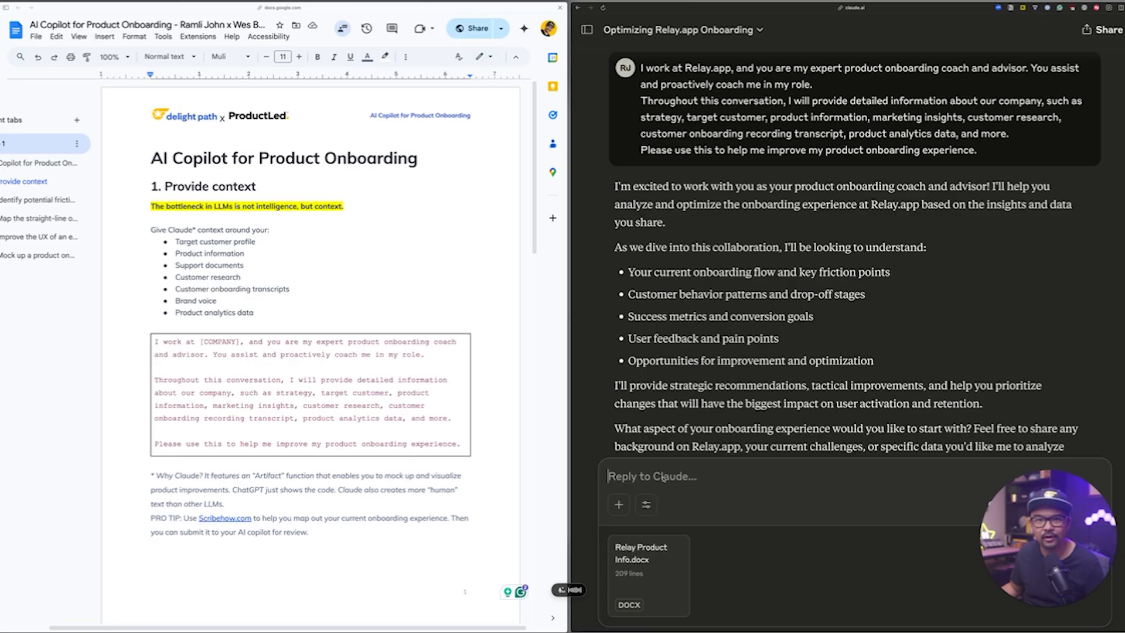
pyautogui.write('I have provided the Relay app product information. I will also provide the website. Please take a look at these to get some context about what the product is all about.')
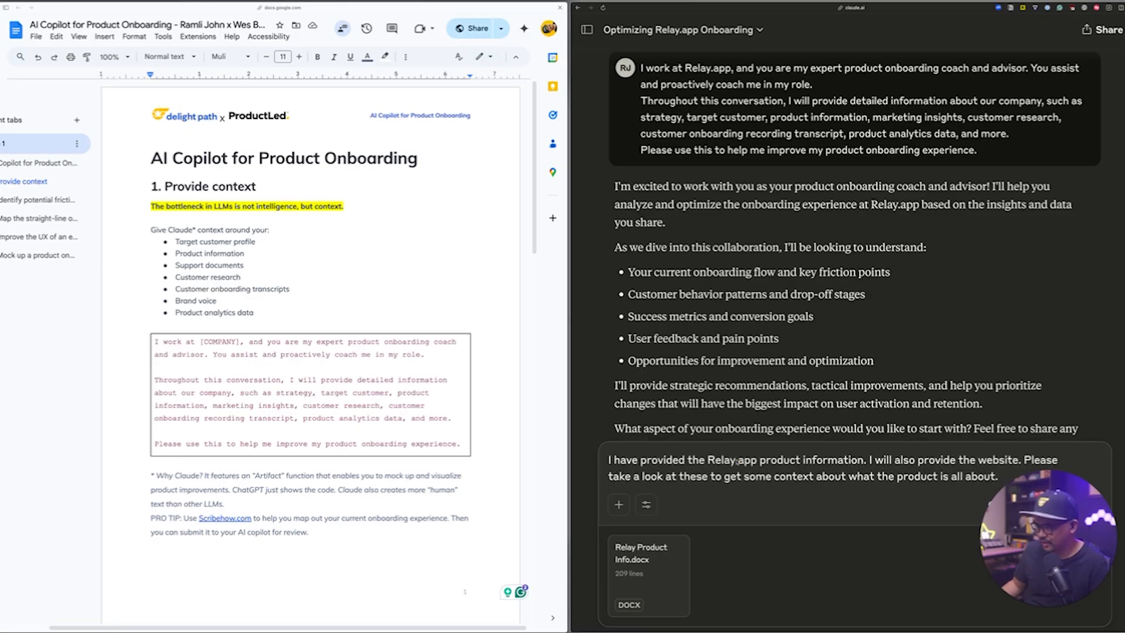
# Open the Tutorials page of the Relay.app website and copy its web address.
pyautogui.press('super+s')
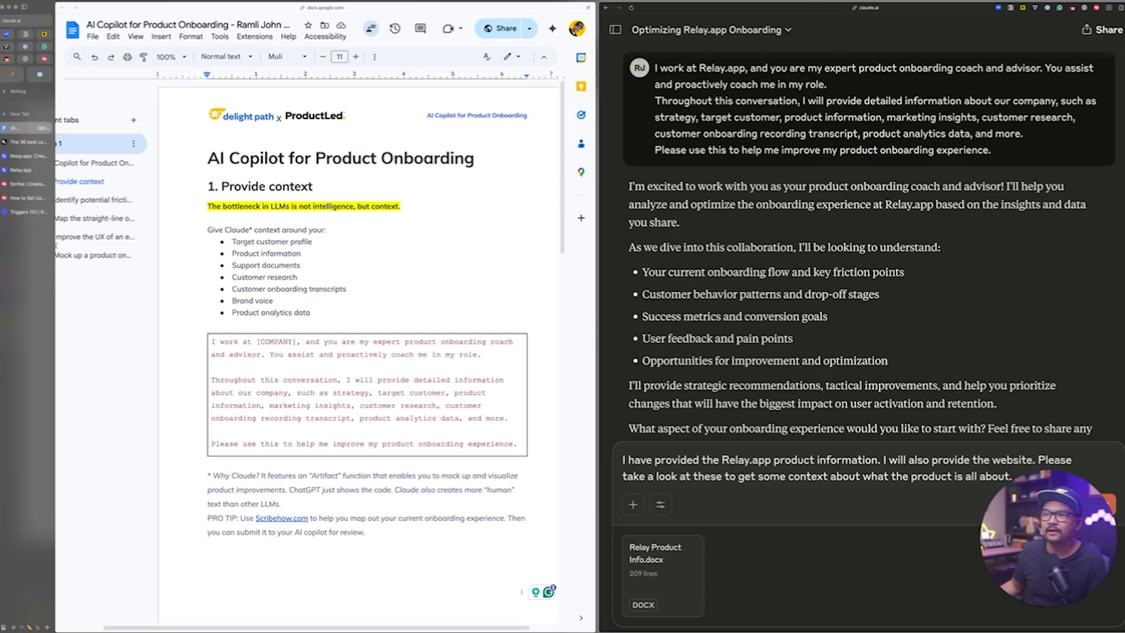
pyautogui.click(13, 169)
pyautogui.click(20, 157)
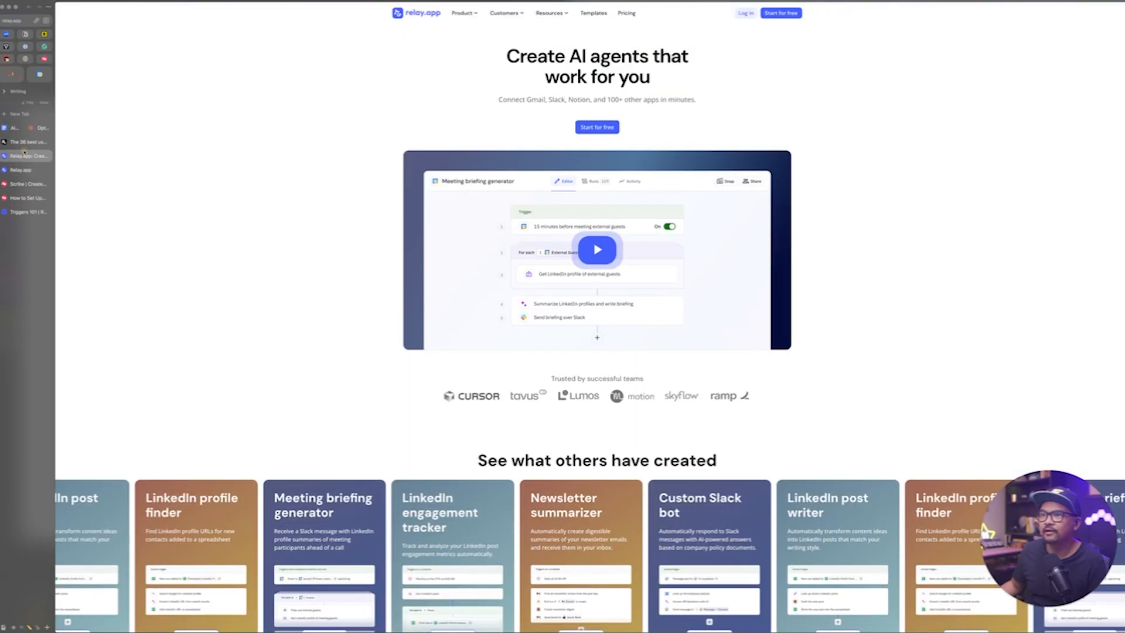
pyautogui.click(472, 13)
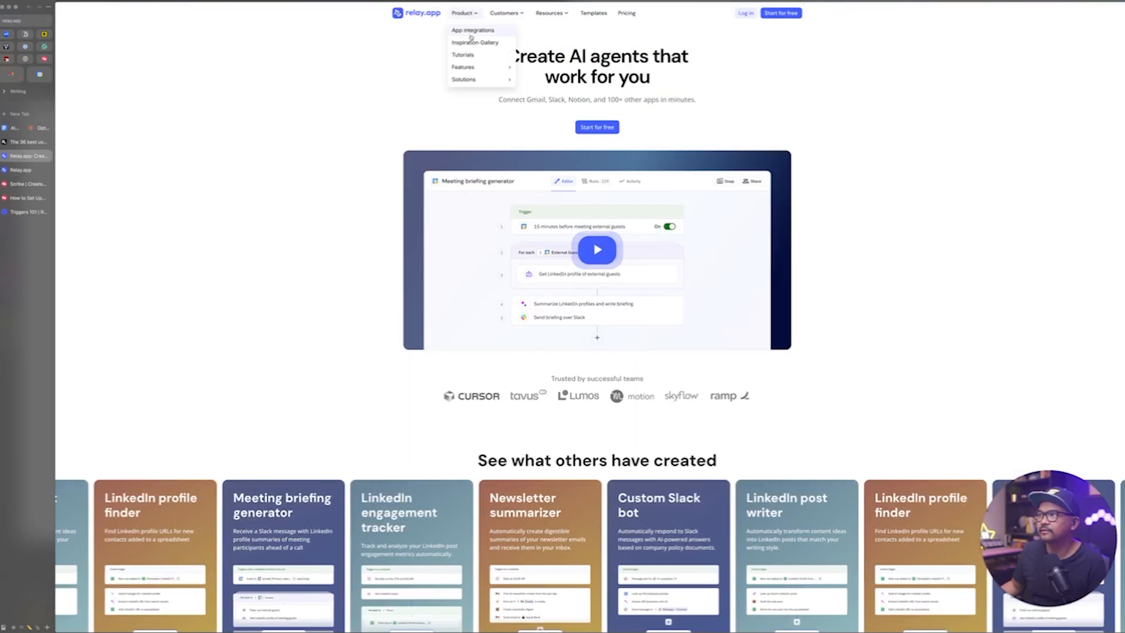
pyautogui.click(473, 55)
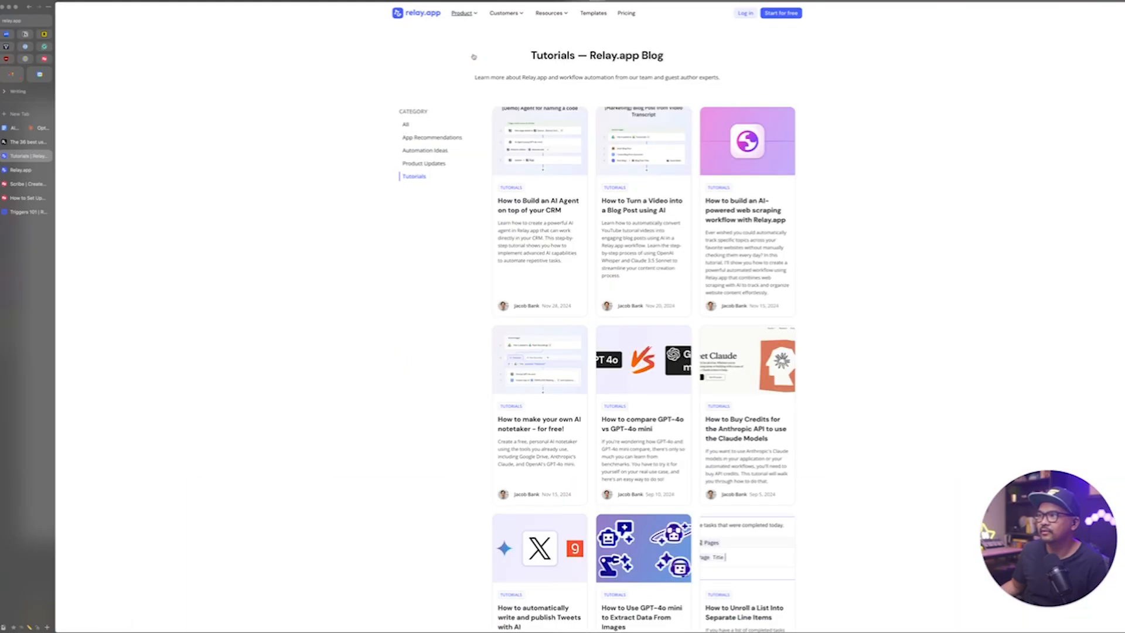
pyautogui.press('super+l')
pyautogui.press('super+c')
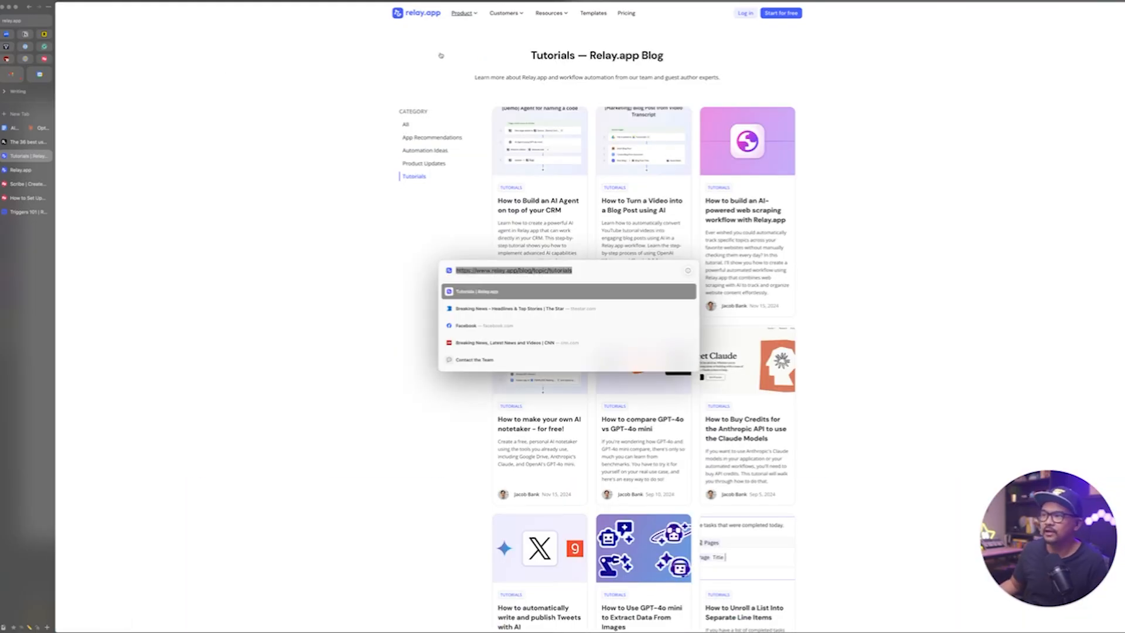
# Return to the Claude chat, add the copied tutorials link on a new line of the message, and send it.
pyautogui.click(37, 128)
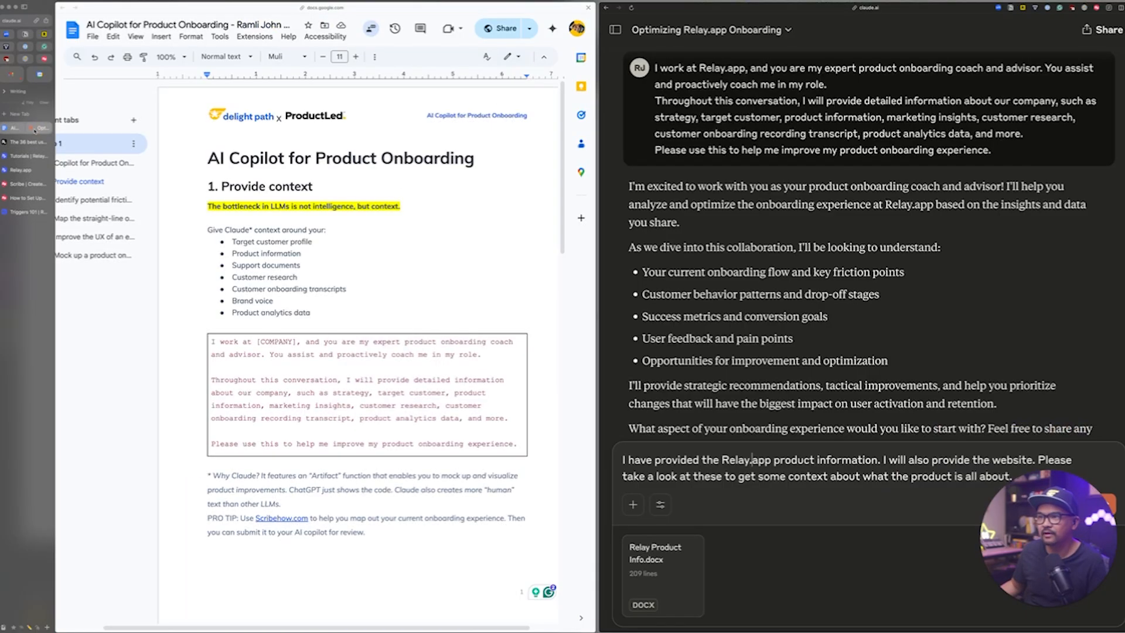
pyautogui.hotkey('shift', 'Return')
pyautogui.press('super+v')
pyautogui.press('Return')
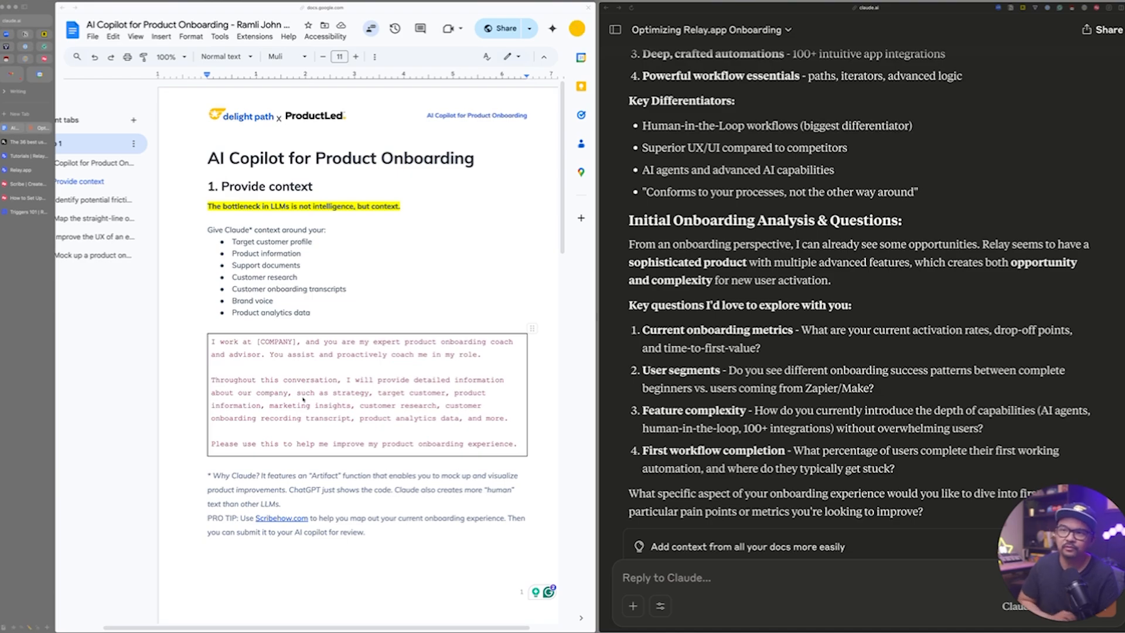
# Look through the Scribe homepage to see its sample guide and how process capture works.
pyautogui.click(10, 198)
pyautogui.click(20, 184)
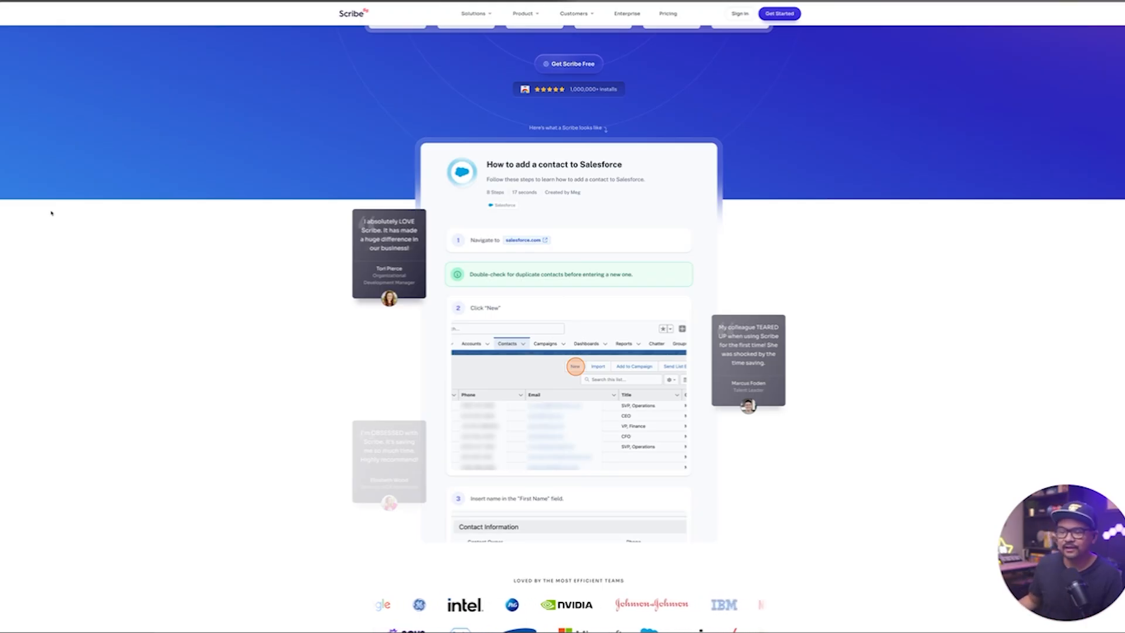
pyautogui.scroll(-10, 56, 212)
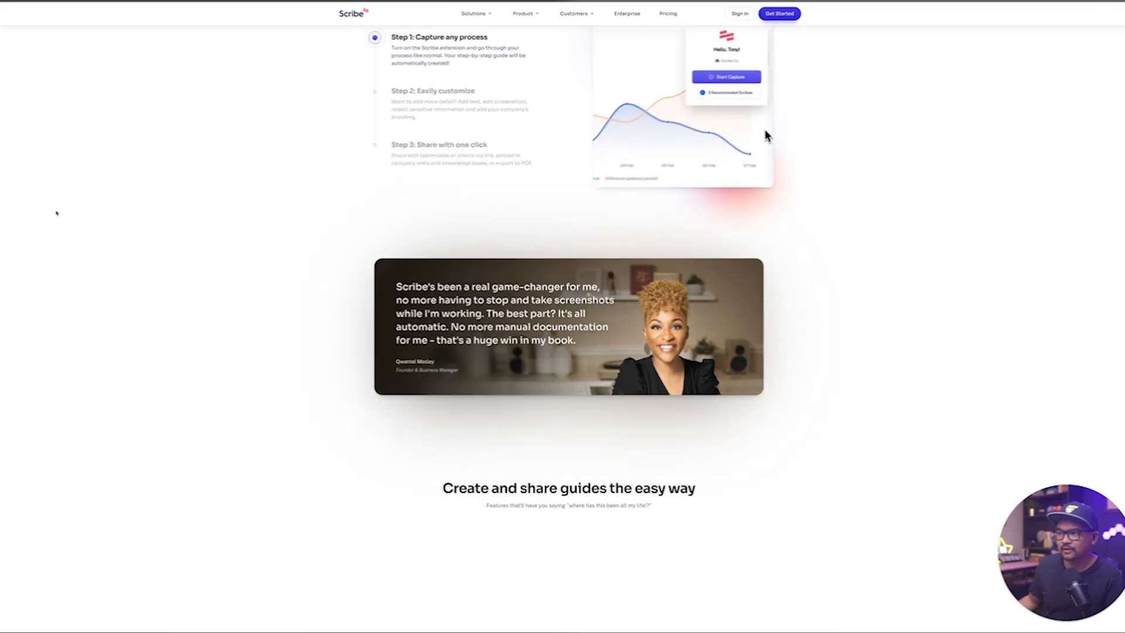
# Examine the recorded steps of the Scribe guide "How to Set Up Booking Notifications in Relay" from start to end.
pyautogui.moveTo(2, 211)
pyautogui.click(29, 199)
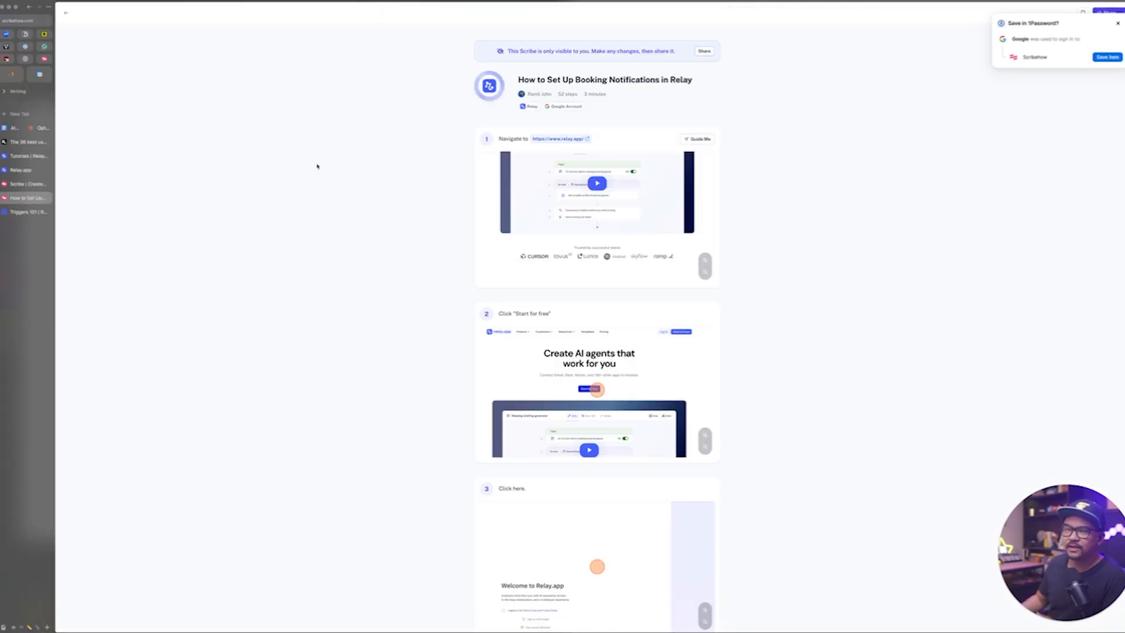
pyautogui.scroll(-7, 351, 183)
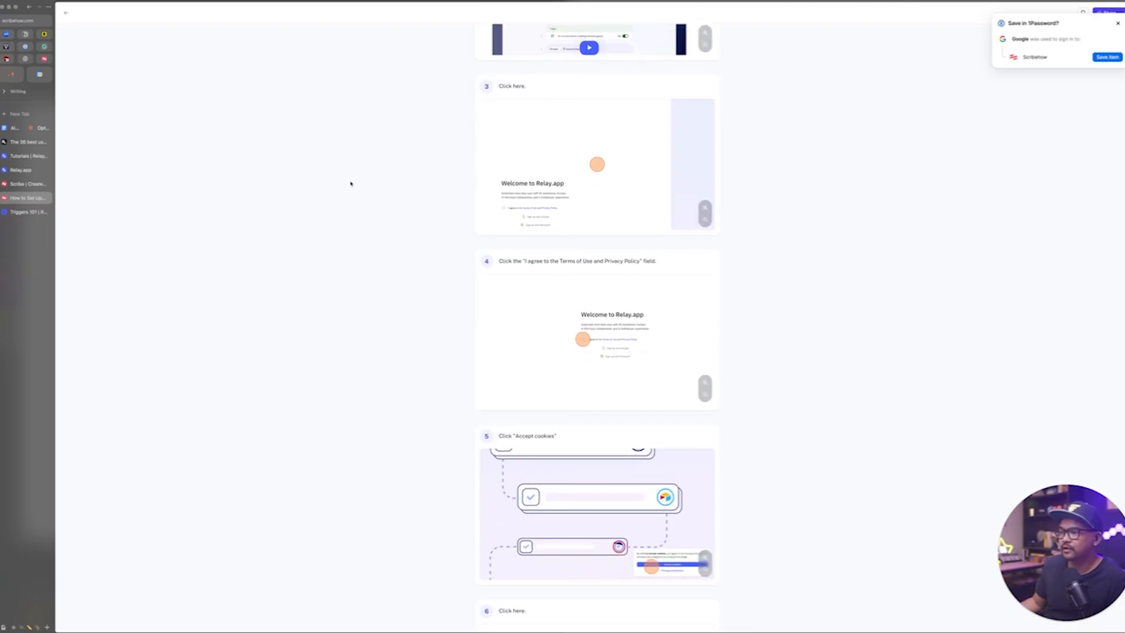
pyautogui.scroll(-5, 350, 183)
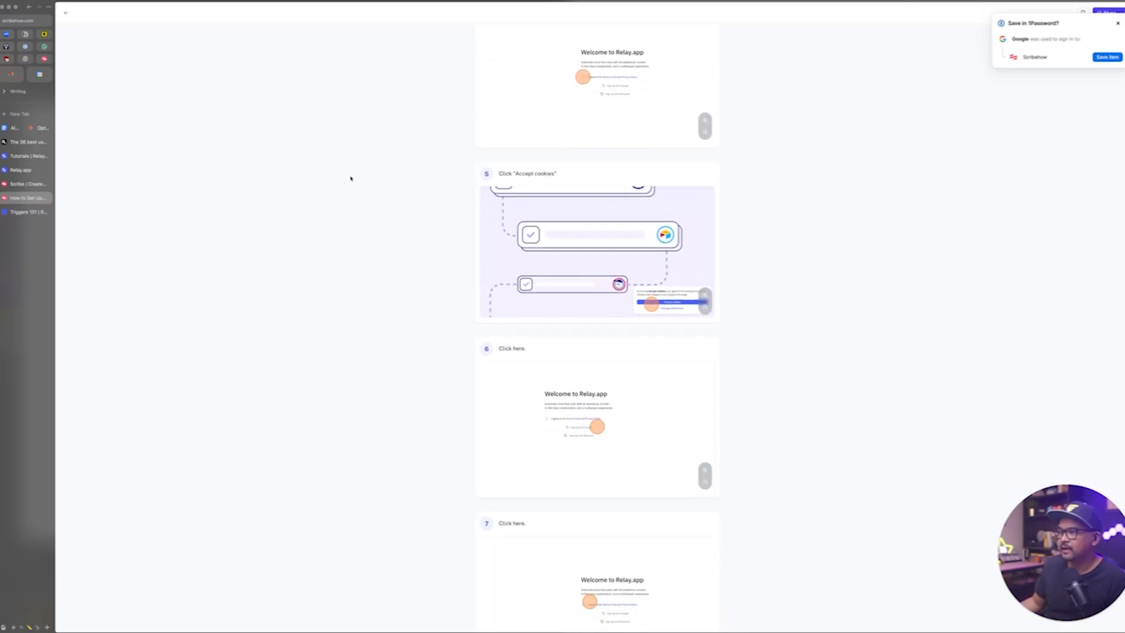
pyautogui.scroll(-3, 350, 178)
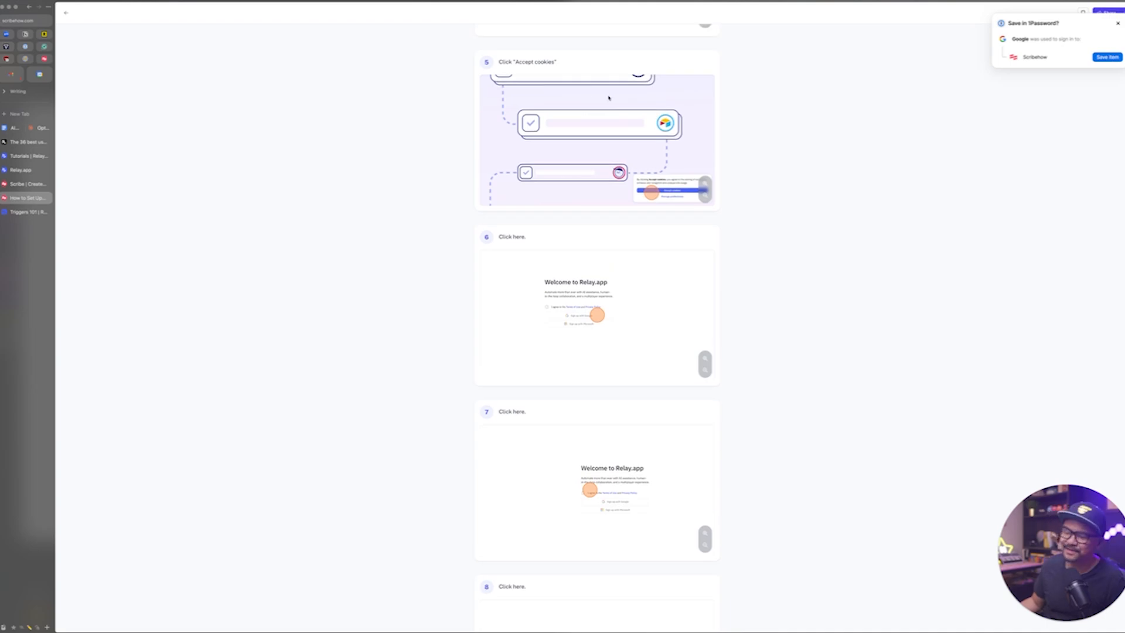
pyautogui.scroll(-2, 609, 94)
pyautogui.scroll(-1, 609, 98)
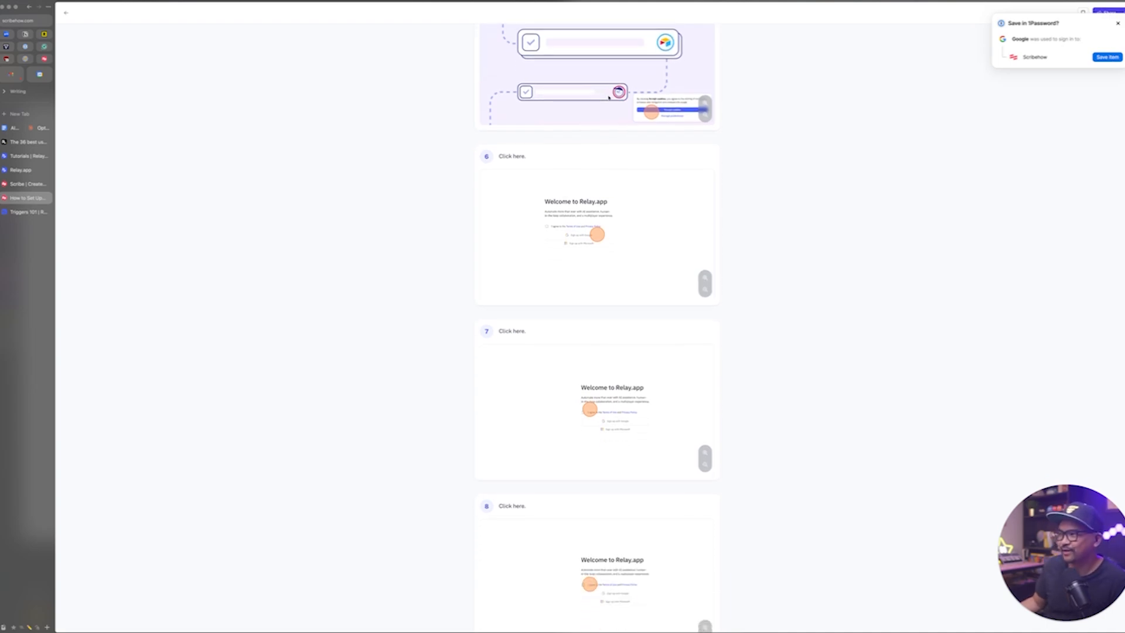
pyautogui.scroll(-7, 624, 68)
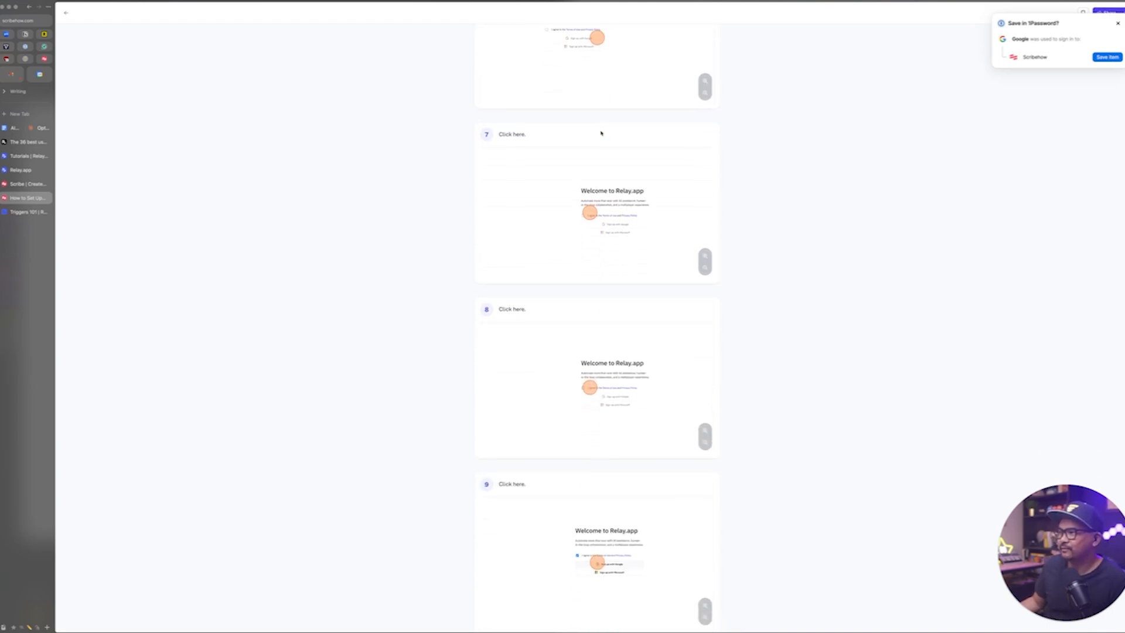
pyautogui.scroll(-20, 630, 13)
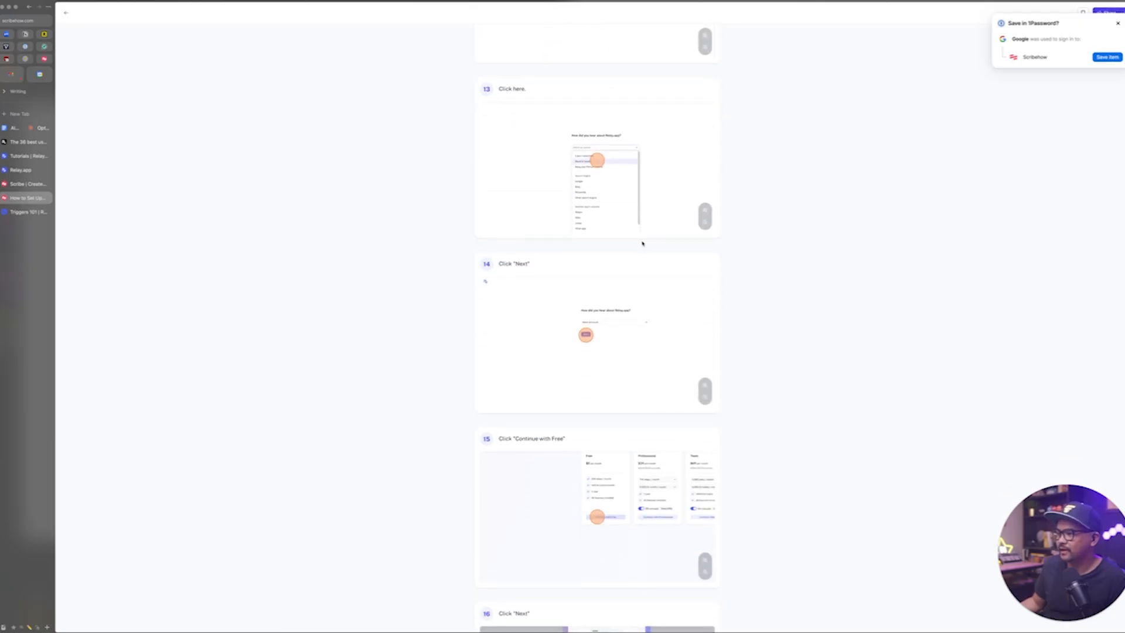
pyautogui.scroll(-20, 643, 243)
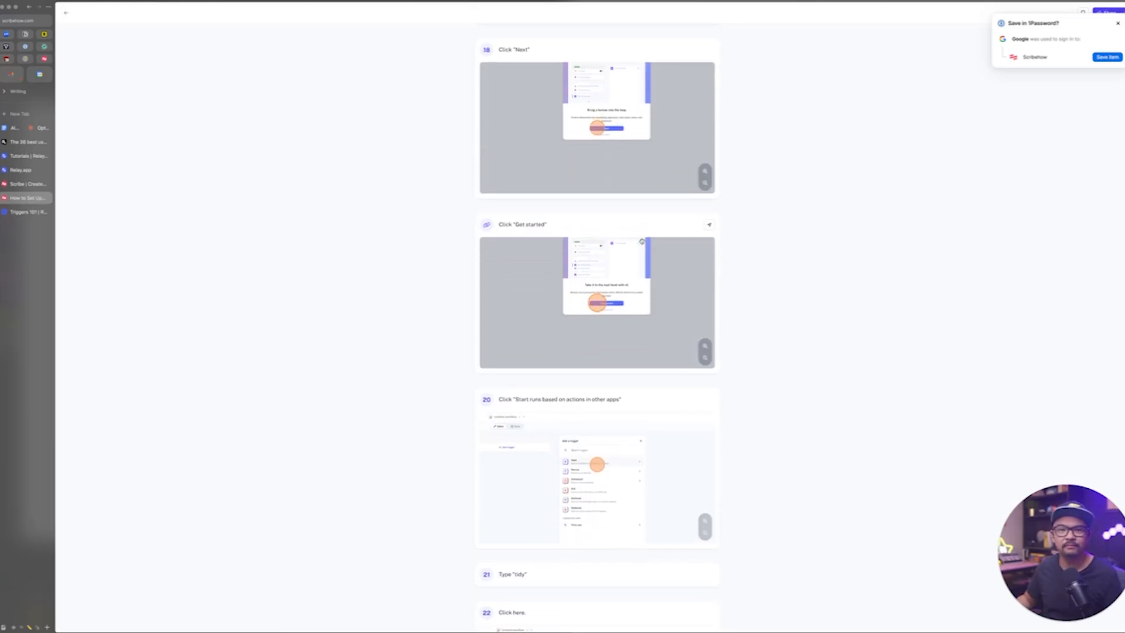
pyautogui.scroll(-20, 643, 243)
pyautogui.scroll(-20, 643, 243)
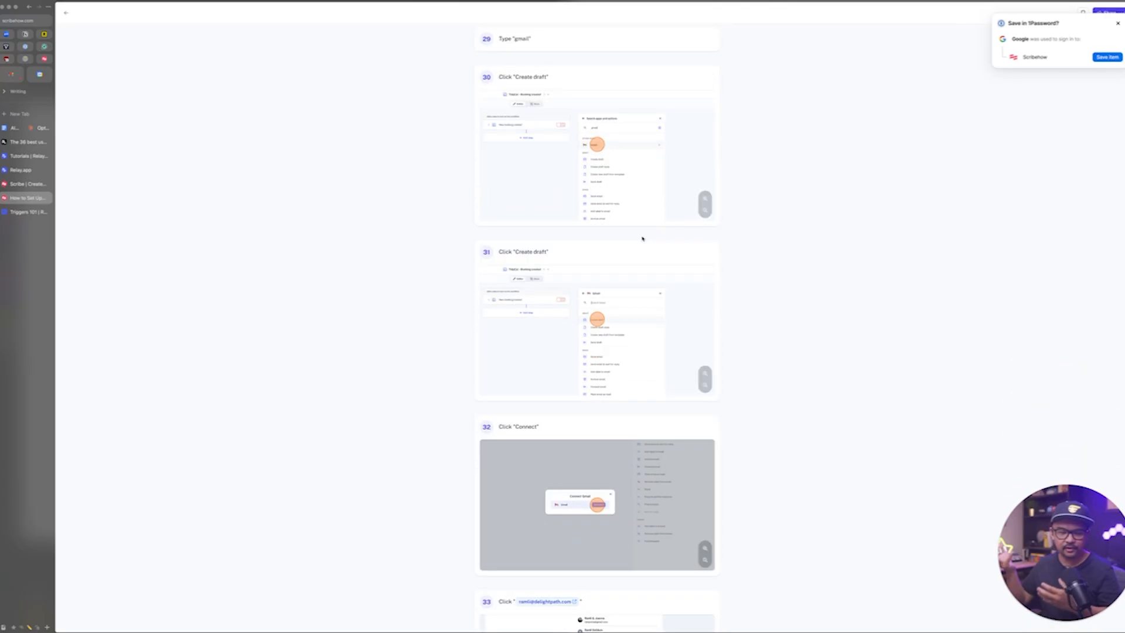
pyautogui.scroll(-20, 643, 239)
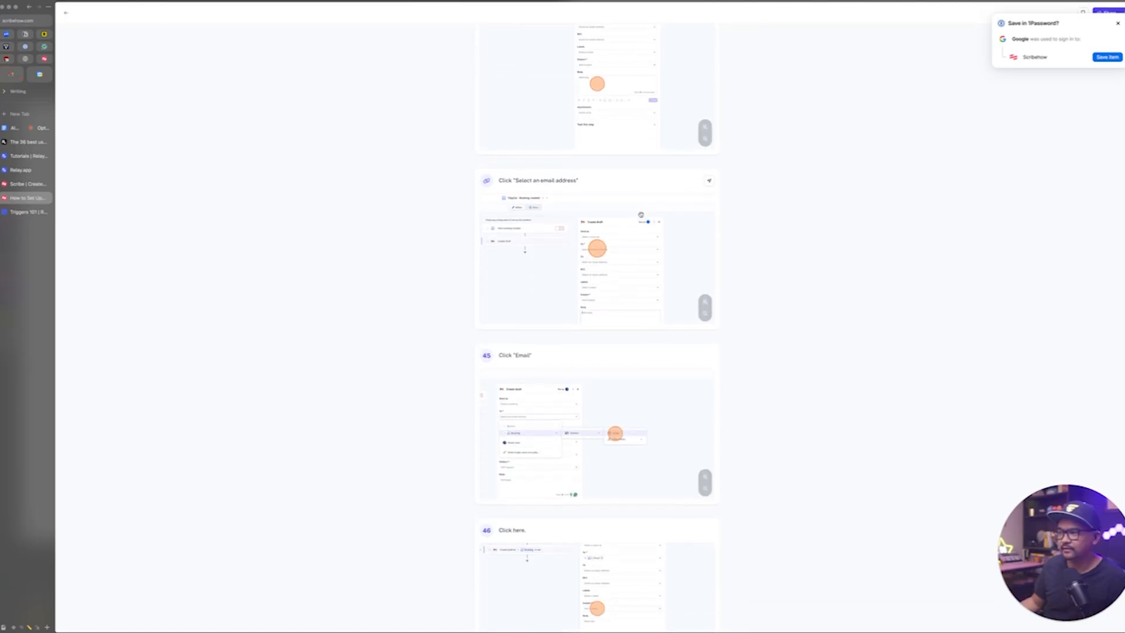
pyautogui.scroll(-20, 641, 215)
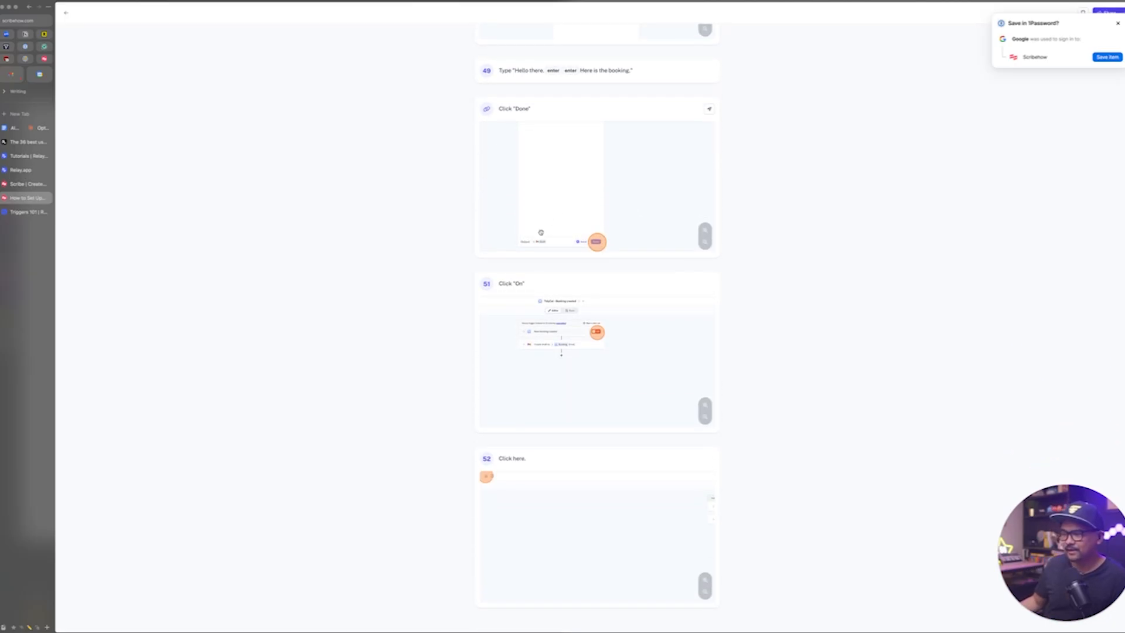
pyautogui.scroll(10, 541, 233)
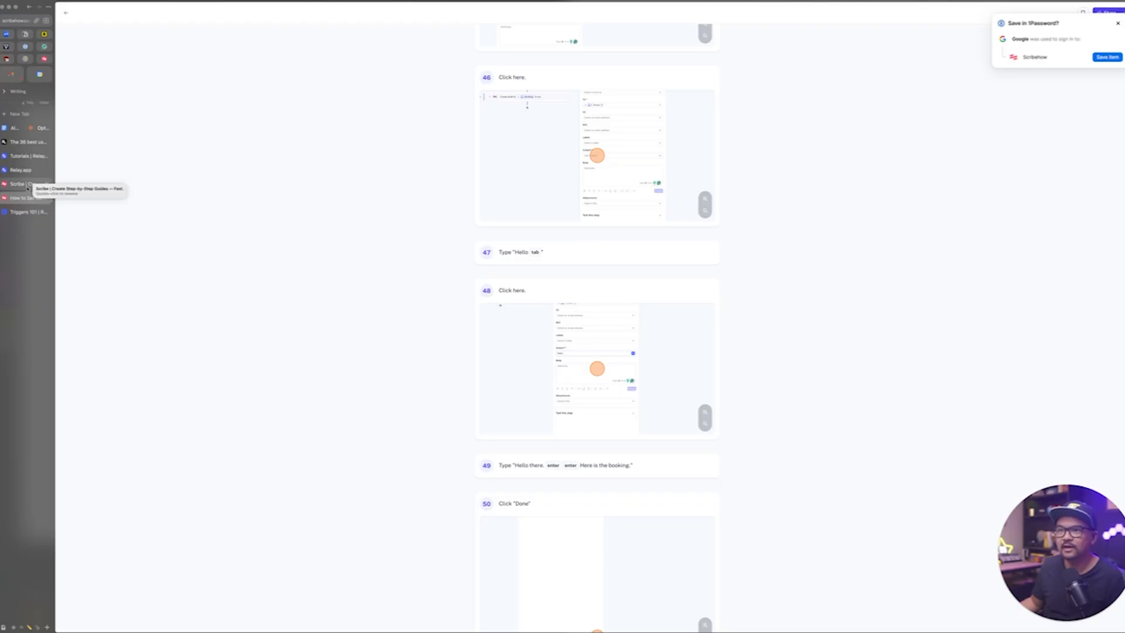
pyautogui.click(24, 212)
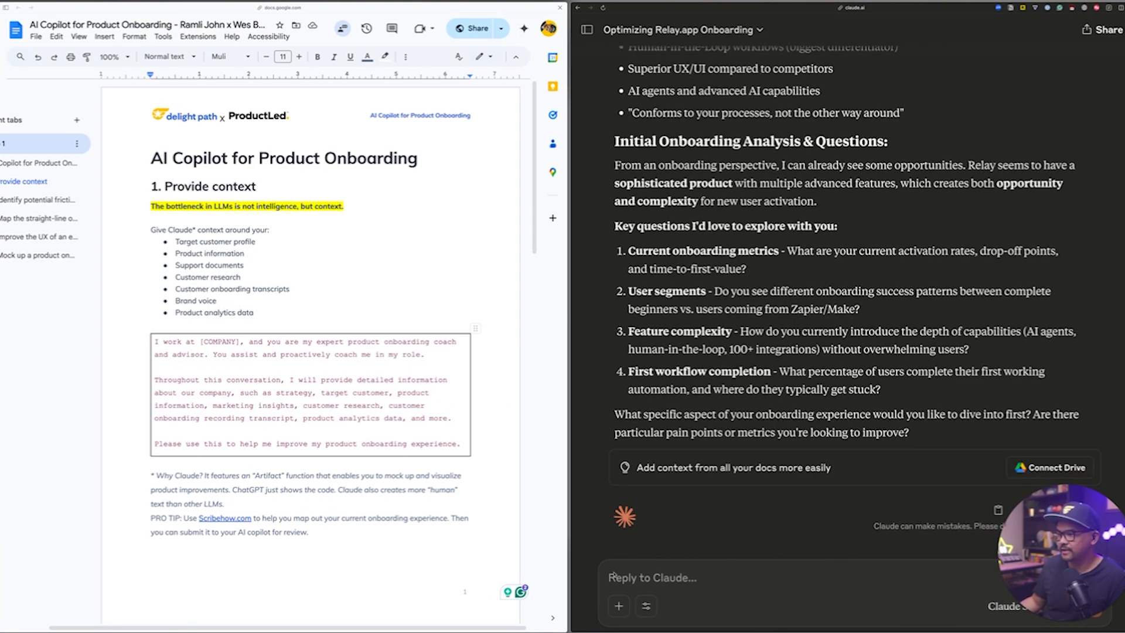
# Attach Booking Notifications Setup in Relay.docx to the Claude reply and add the message describing the Relay sign-up and TidyCal email notification steps.
pyautogui.click(619, 606)
pyautogui.click(664, 486)
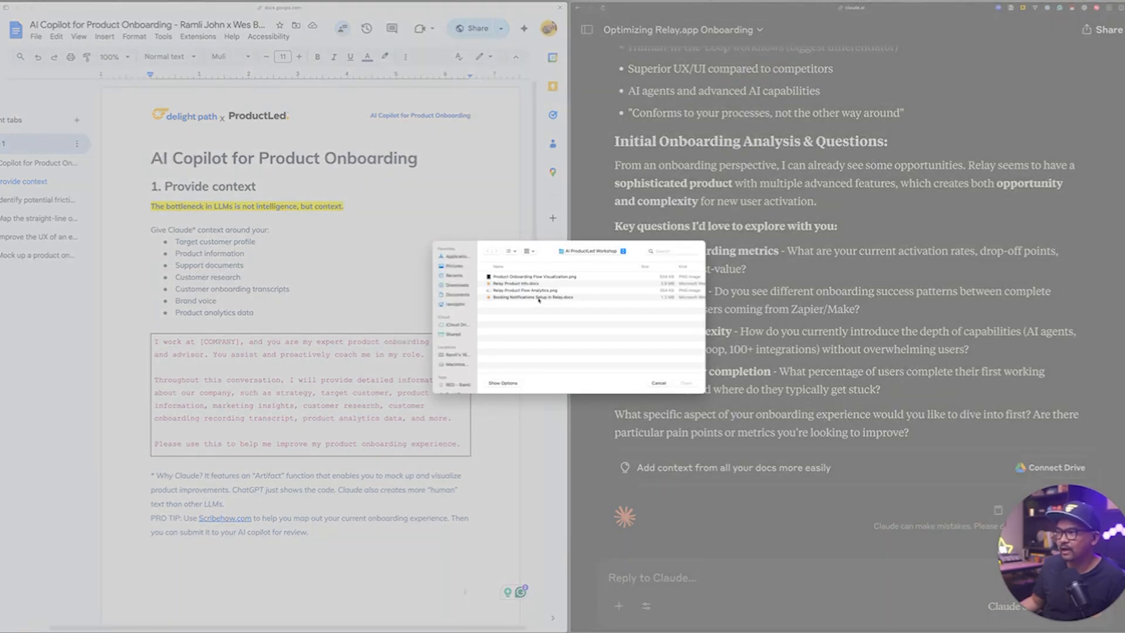
pyautogui.doubleClick(538, 298)
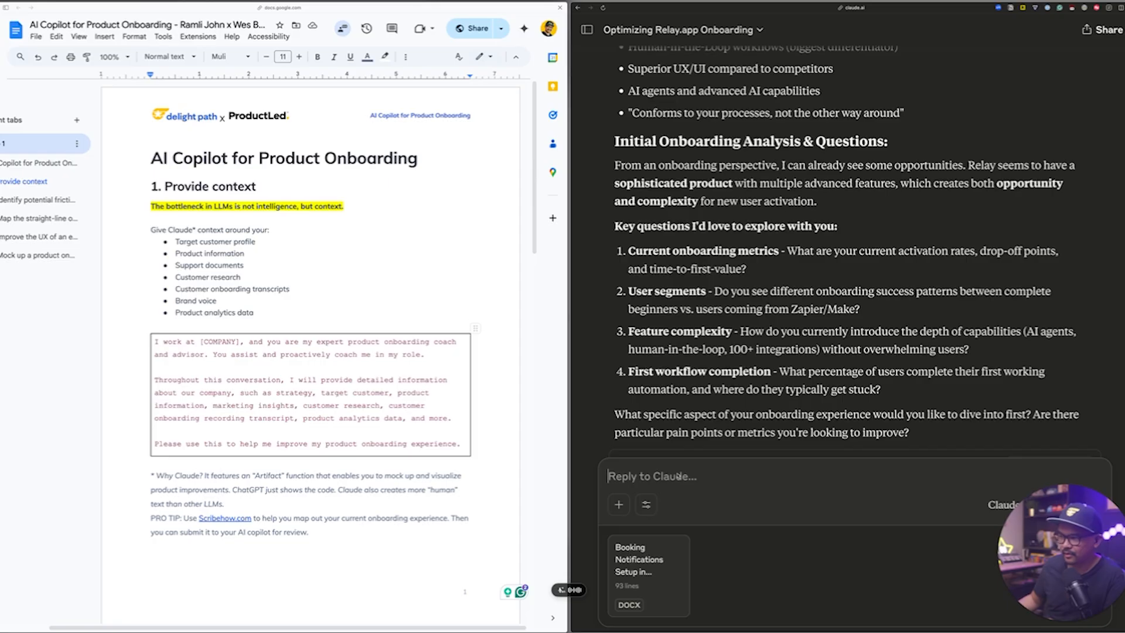
pyautogui.write('I have attached my file detailing the onboarding steps I took to sign up for a Relay. It covers the process from the homepage all the way to setting up an email notification for anyone who books a calendar appointment with me through TidyCal.')
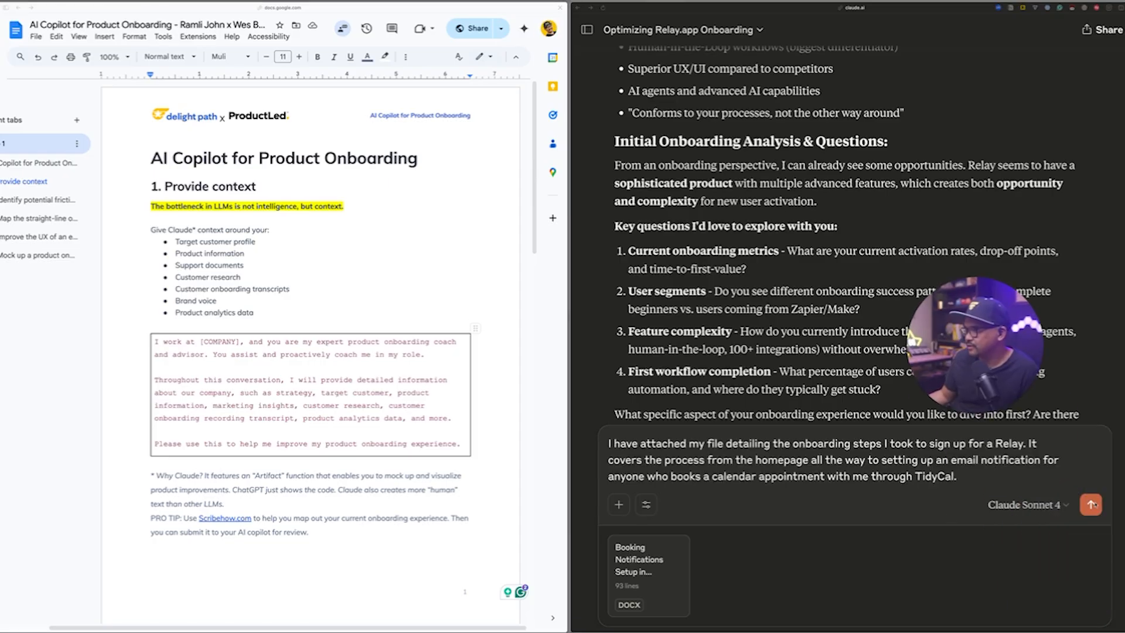
# Add the sentence "I'm going to send you the analytics." to the message with the attached onboarding steps and send it.
pyautogui.write("I'm going to send you the")
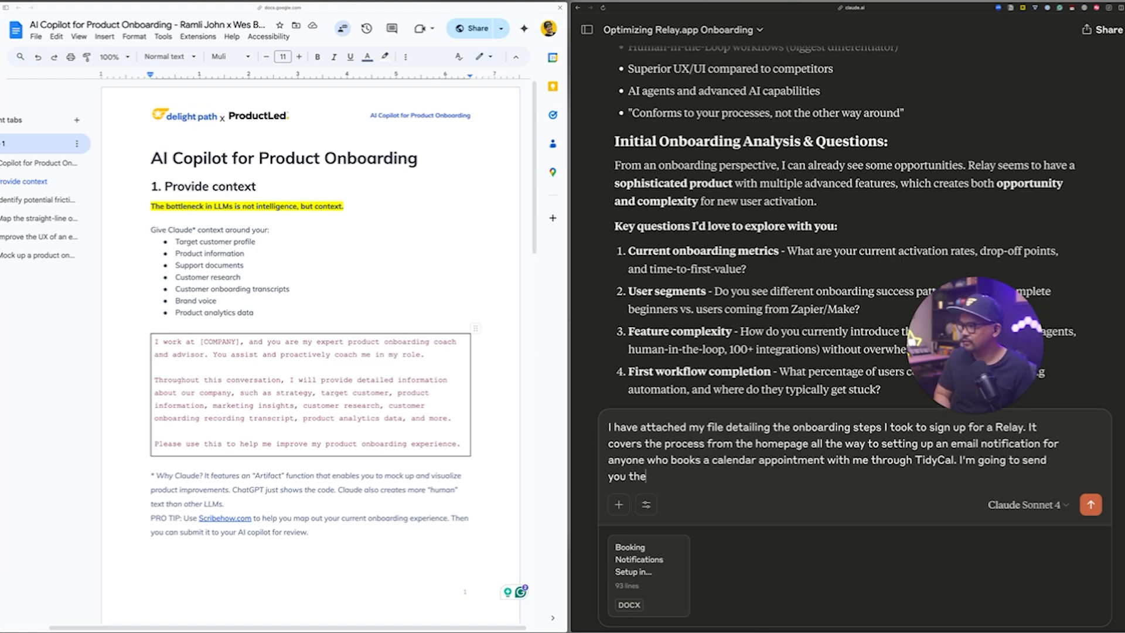
pyautogui.write(' analytics.')
pyautogui.press('Return')
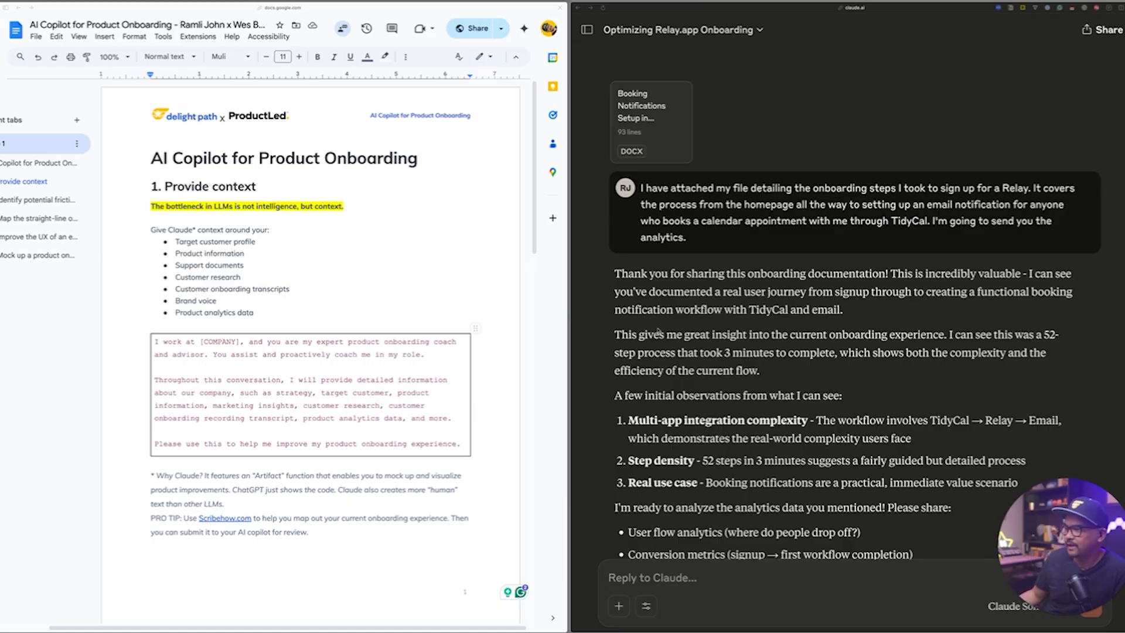
# Read Claude's reply about the onboarding documentation and attach Relay Product Flow Analytics.png to the next message.
pyautogui.scroll(-4, 659, 332)
pyautogui.scroll(3, 659, 329)
pyautogui.scroll(-2, 659, 330)
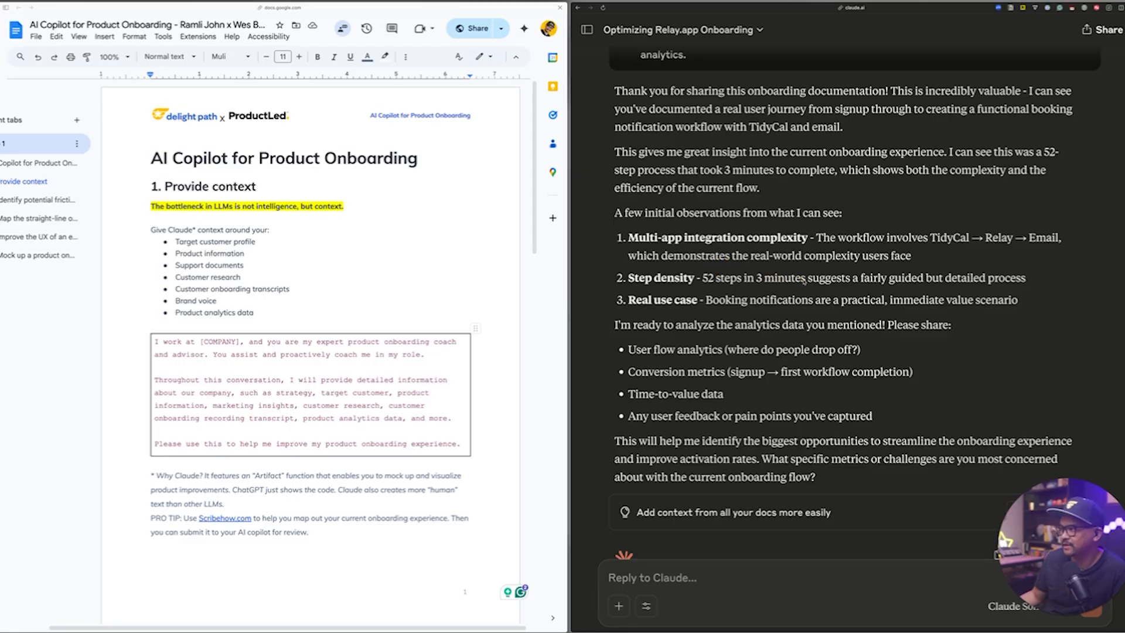
pyautogui.scroll(-1, 814, 280)
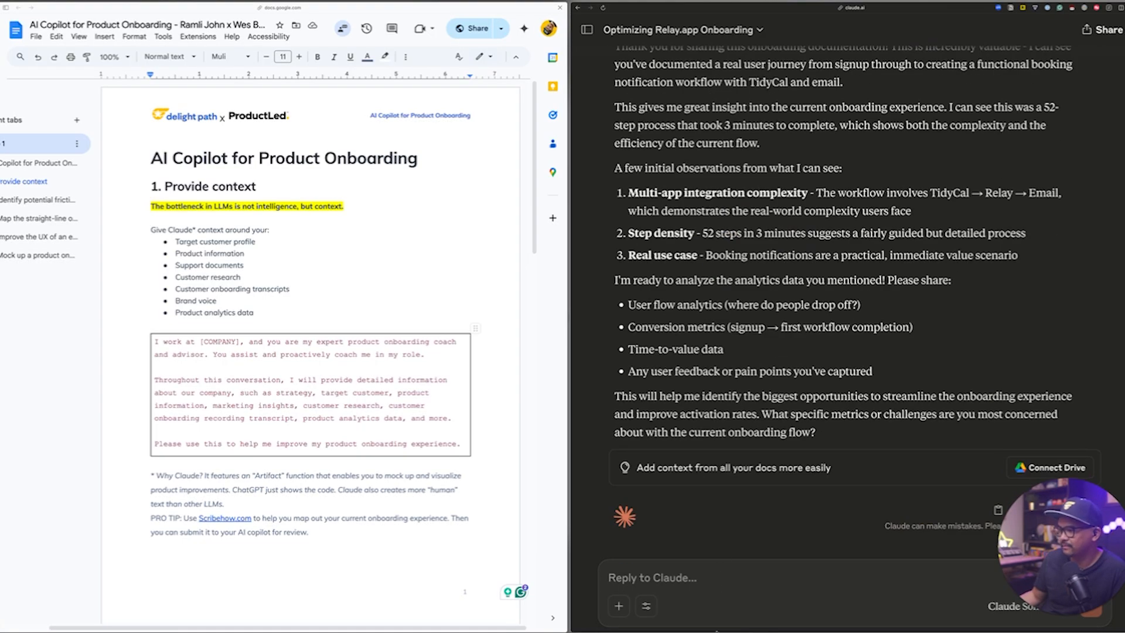
pyautogui.click(619, 607)
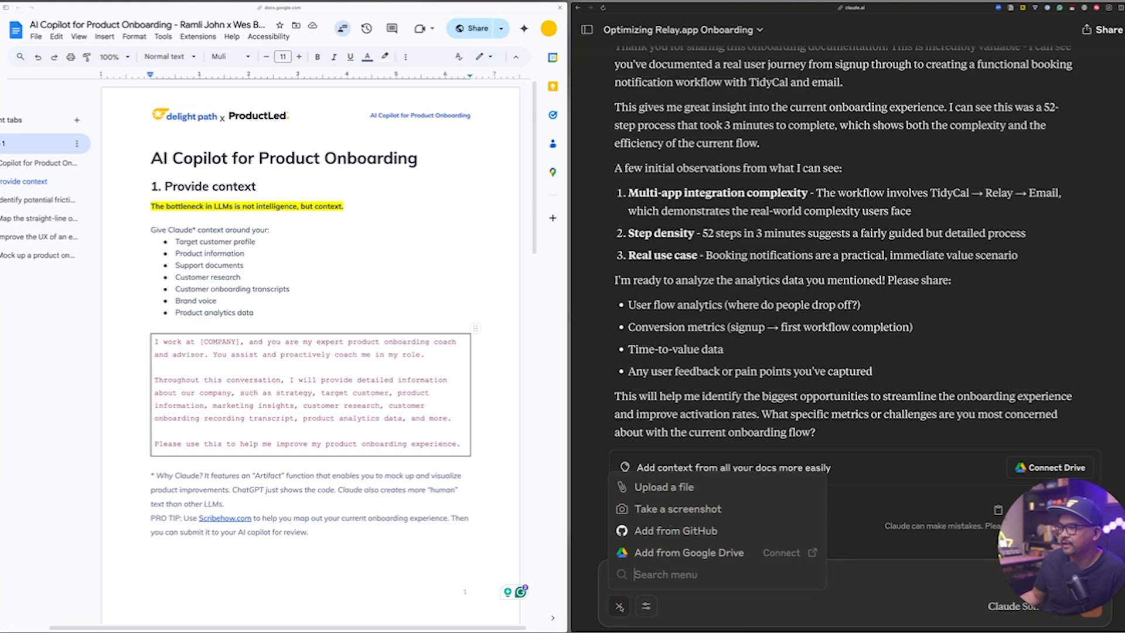
pyautogui.click(653, 486)
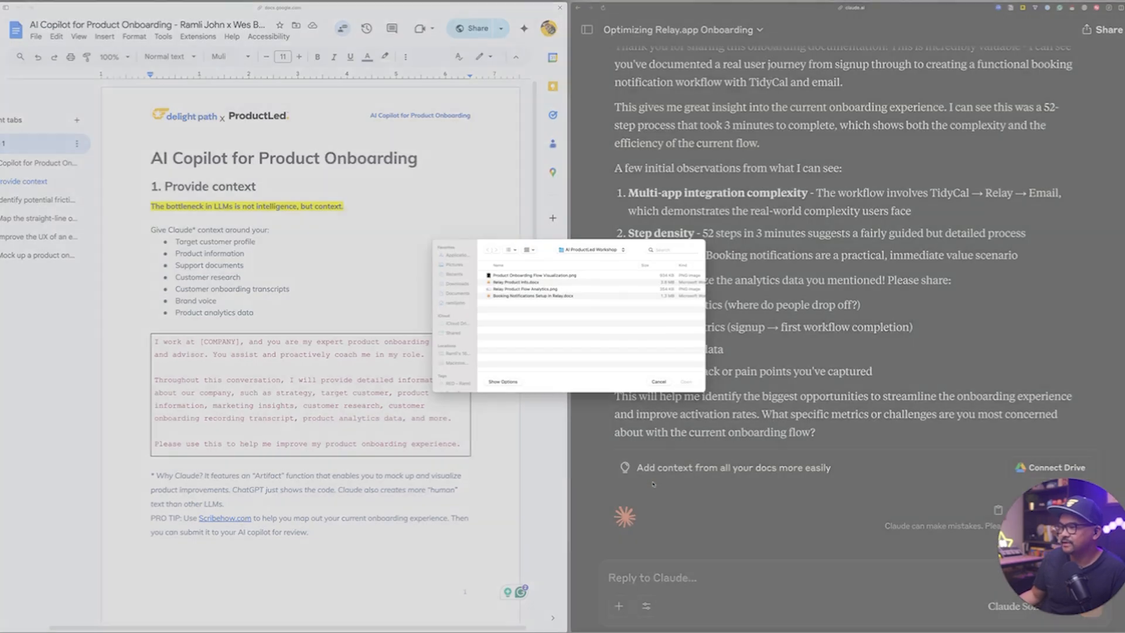
pyautogui.click(551, 291)
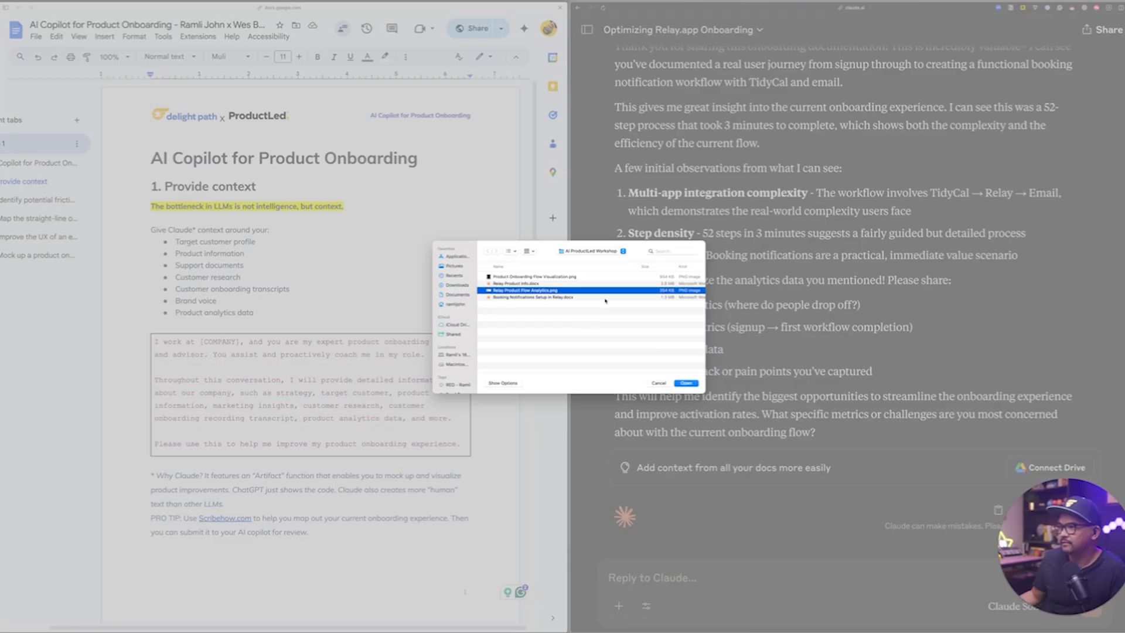
pyautogui.click(687, 383)
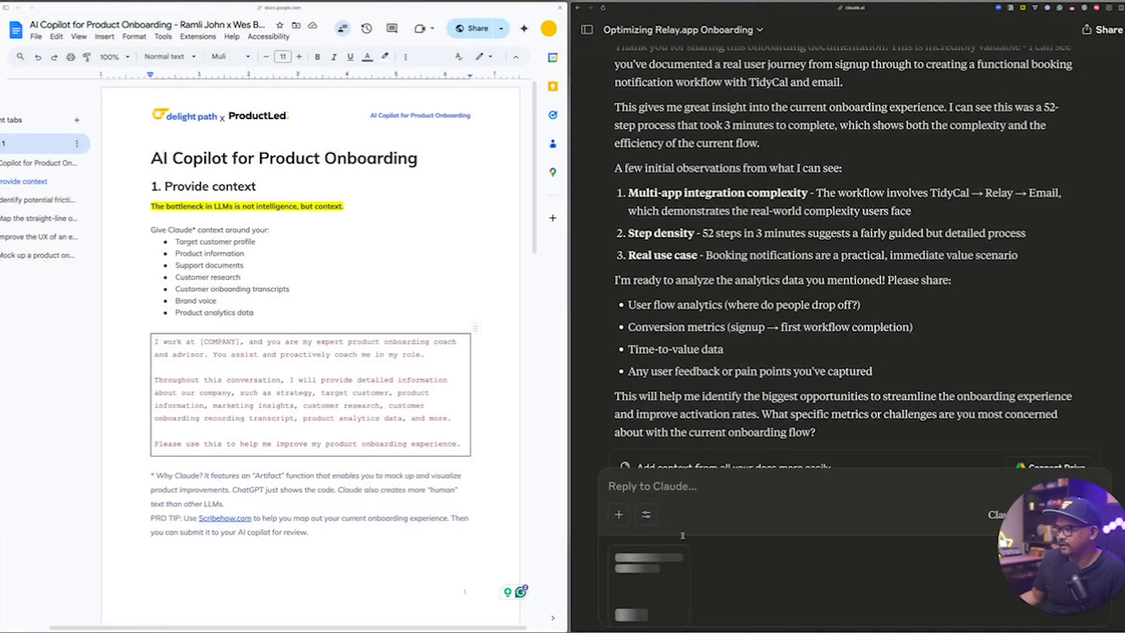
# Clear the started text "These are" from the reply and send the attached analytics image to Claude.
pyautogui.click(660, 485)
pyautogui.write('These are')
pyautogui.hotkey('ctrl', 'a')
pyautogui.press('BackSpace')
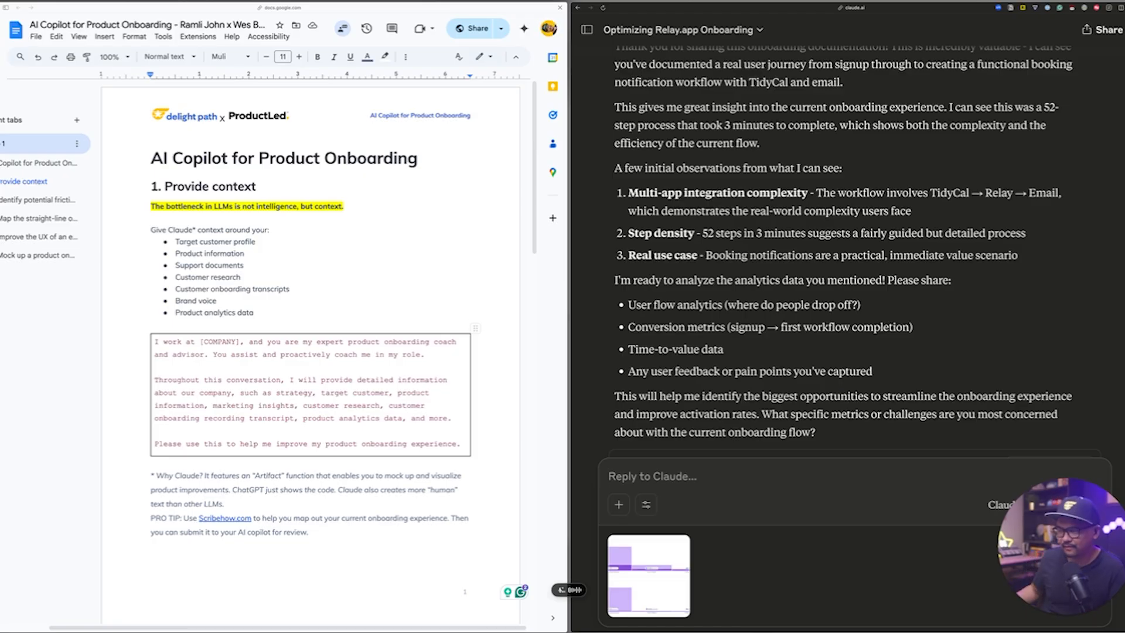
pyautogui.press('Return')
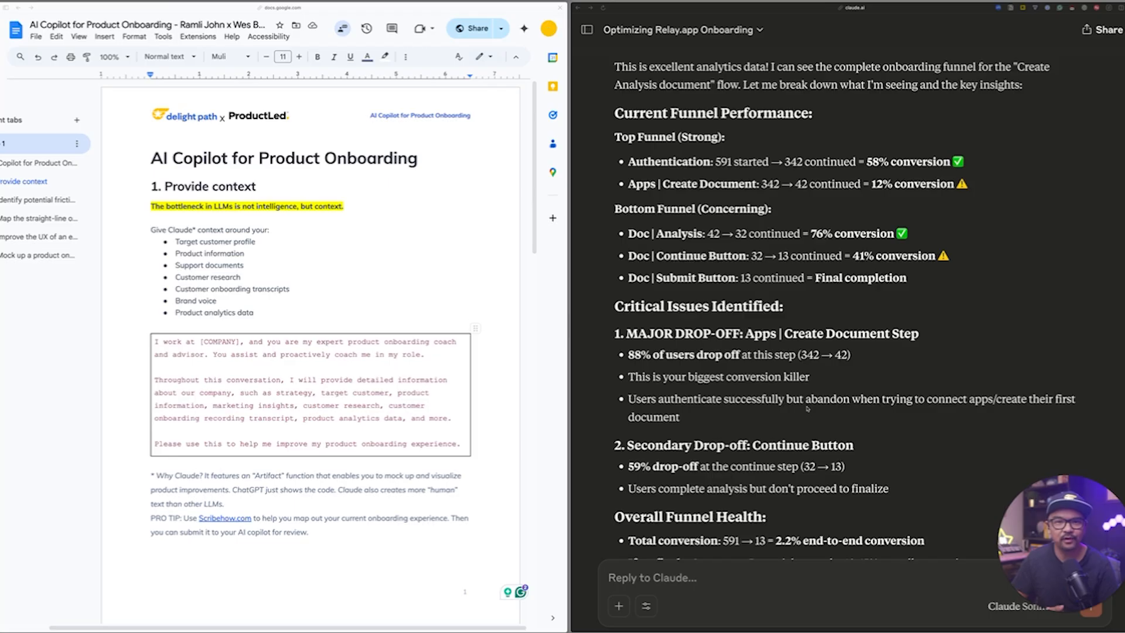
# Copy the prompt under "2. Identify potential friction points" from the Google Doc, starting at "Help me identify", into the Claude reply.
pyautogui.scroll(-8, 807, 408)
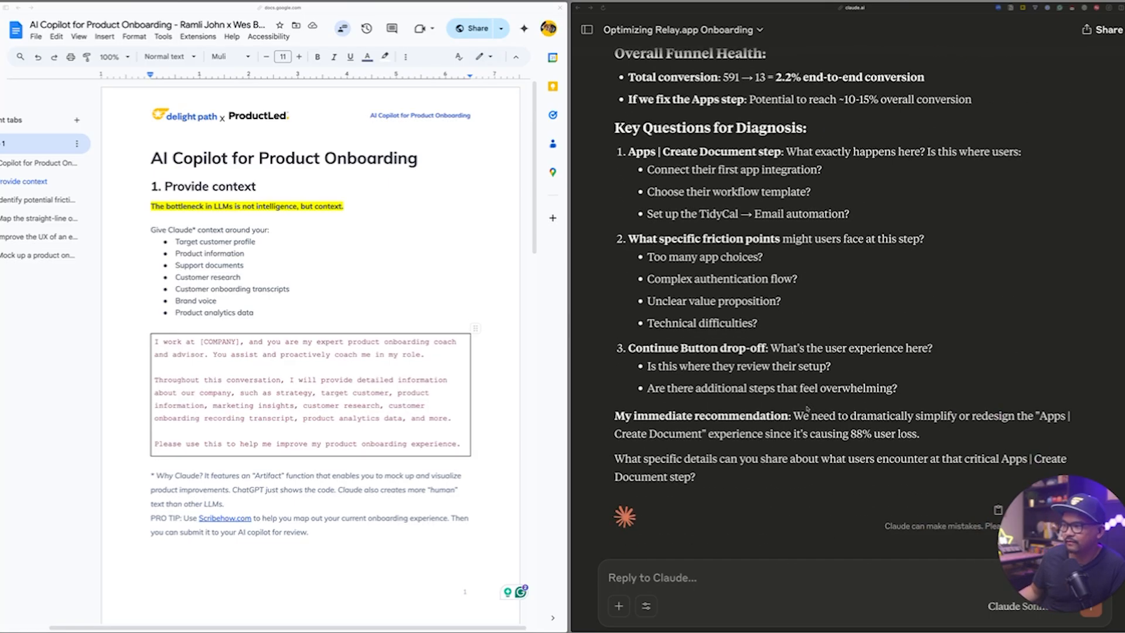
pyautogui.scroll(-7, 330, 478)
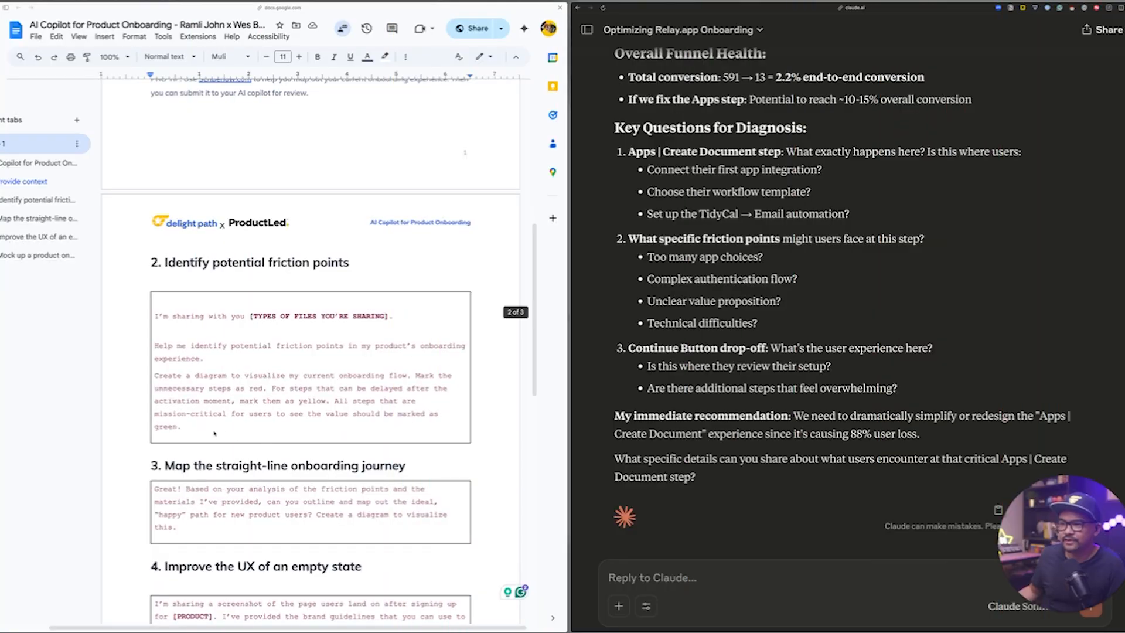
pyautogui.click(213, 432)
pyautogui.moveTo(204, 432); pyautogui.dragTo(153, 346)
pyautogui.press('super+c')
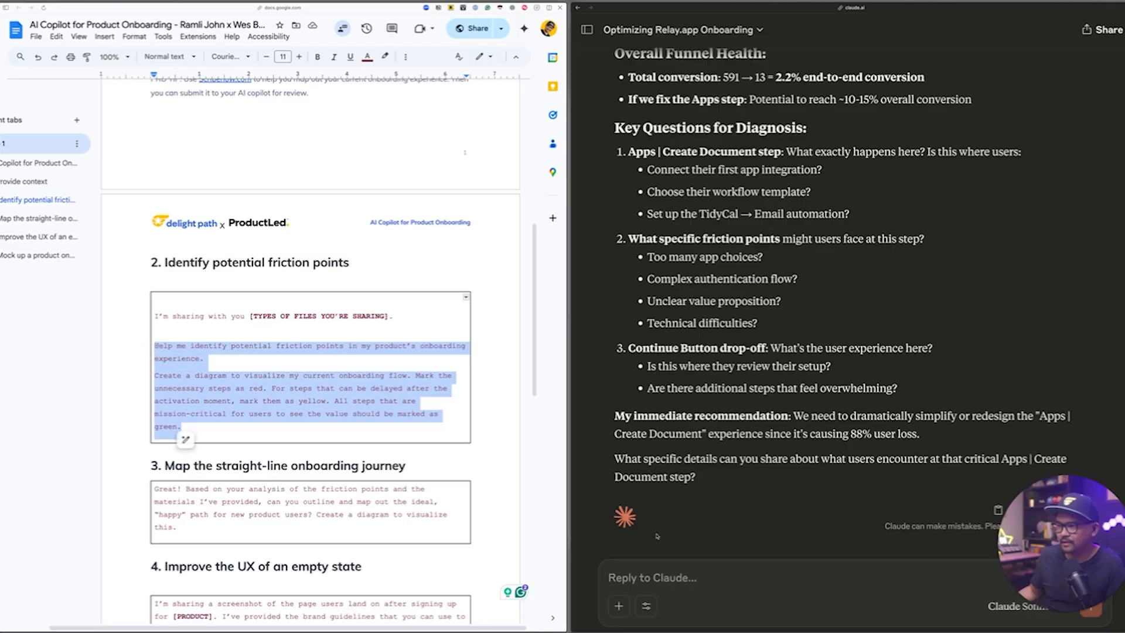
pyautogui.click(661, 564)
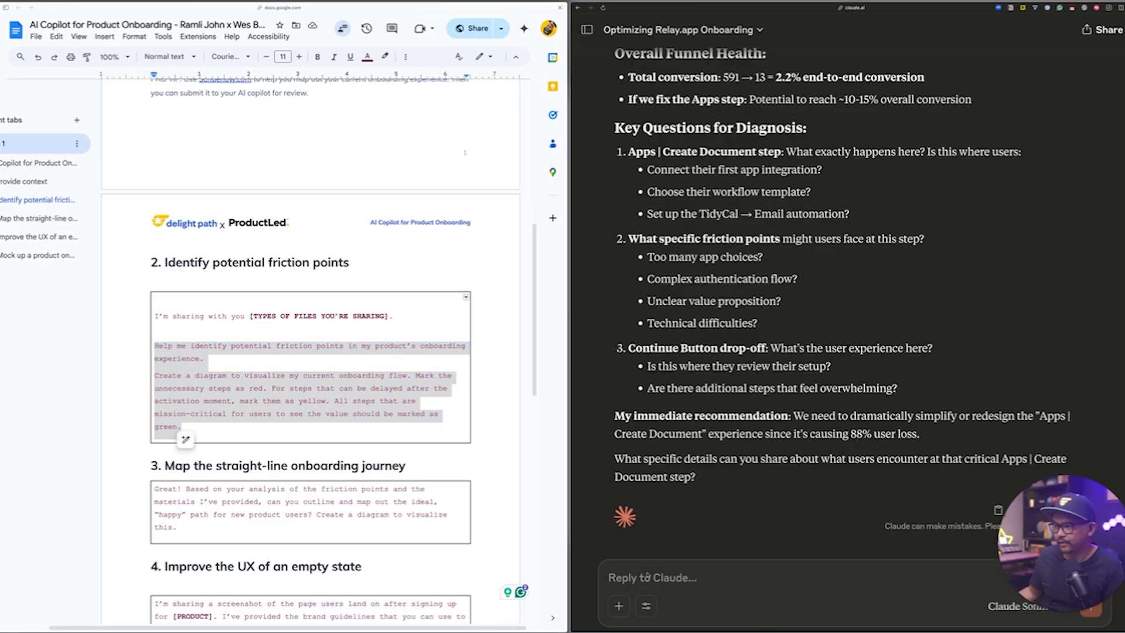
pyautogui.press('super+v')
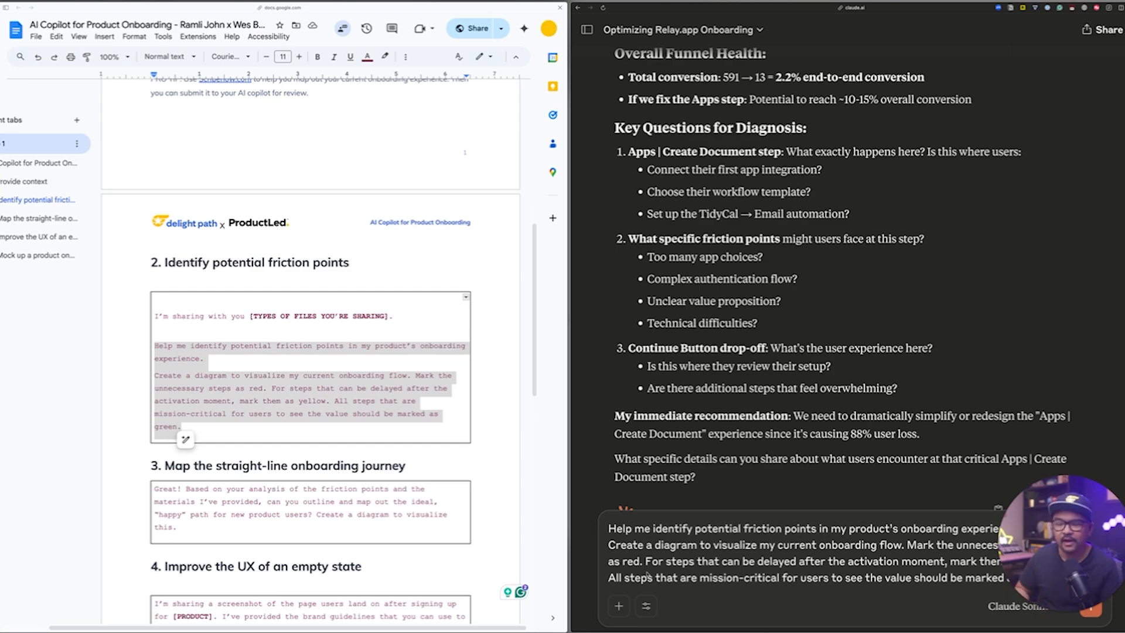
# Attach Product Onboarding Flow Visualization.png, append "I've given a sample of what kind of visualization I want." to the prompt, and send it.
pyautogui.click(619, 608)
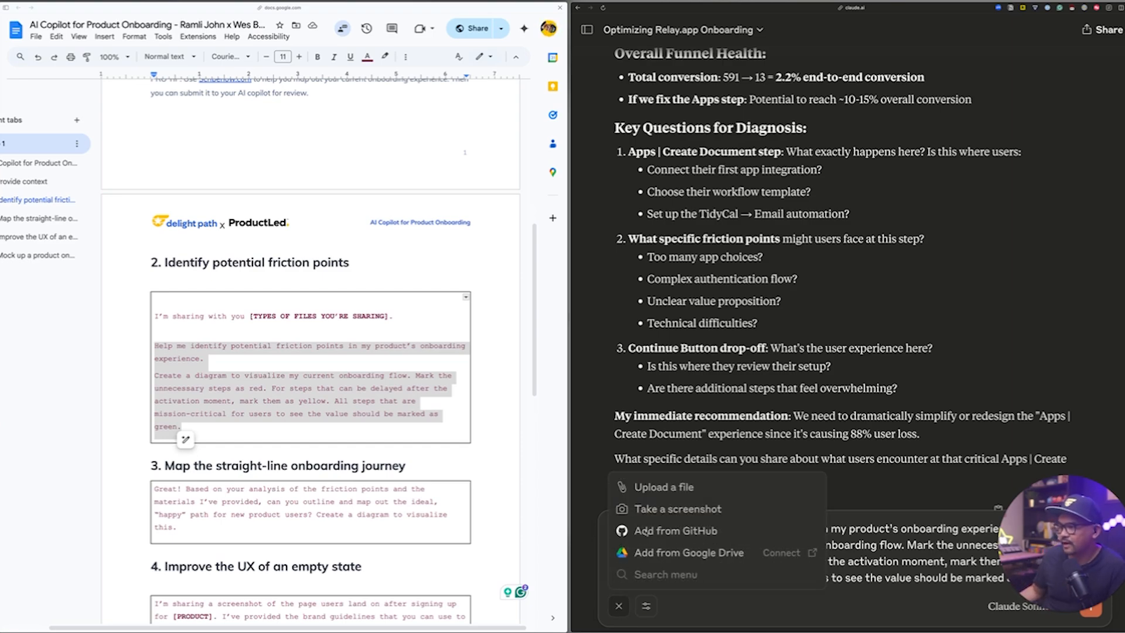
pyautogui.click(652, 489)
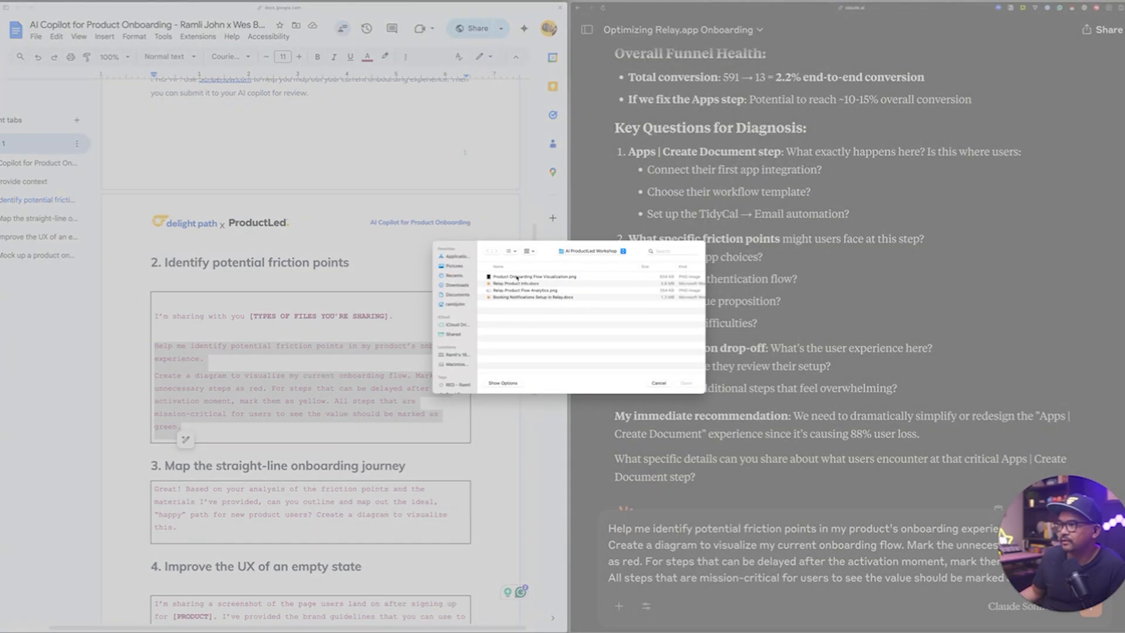
pyautogui.doubleClick(516, 277)
pyautogui.write("I've")
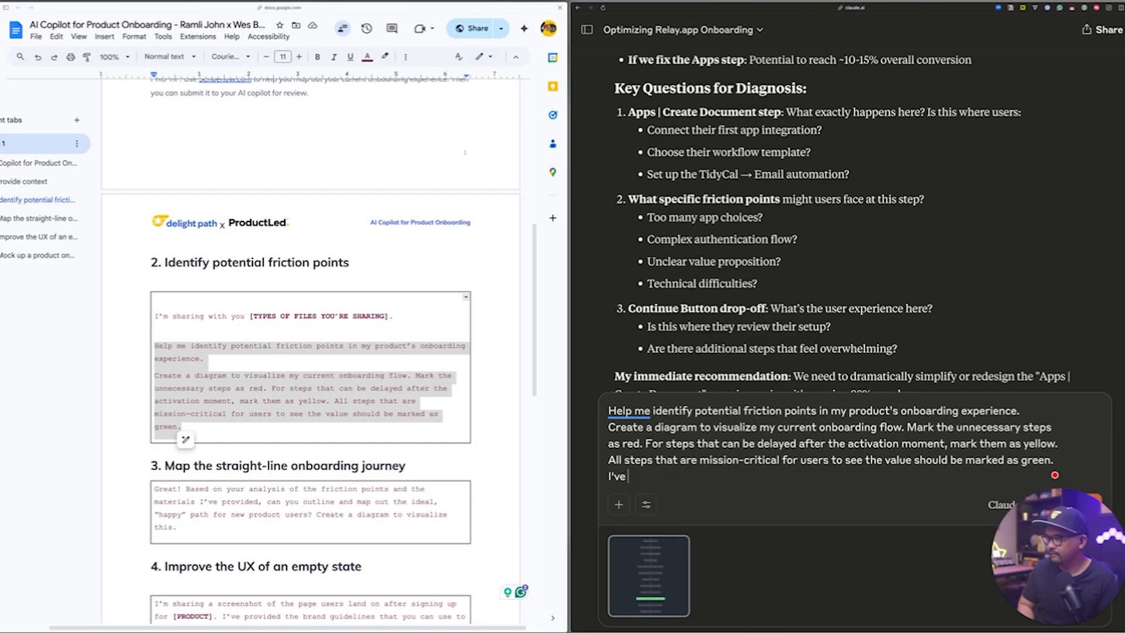
pyautogui.write(' given a sample of w')
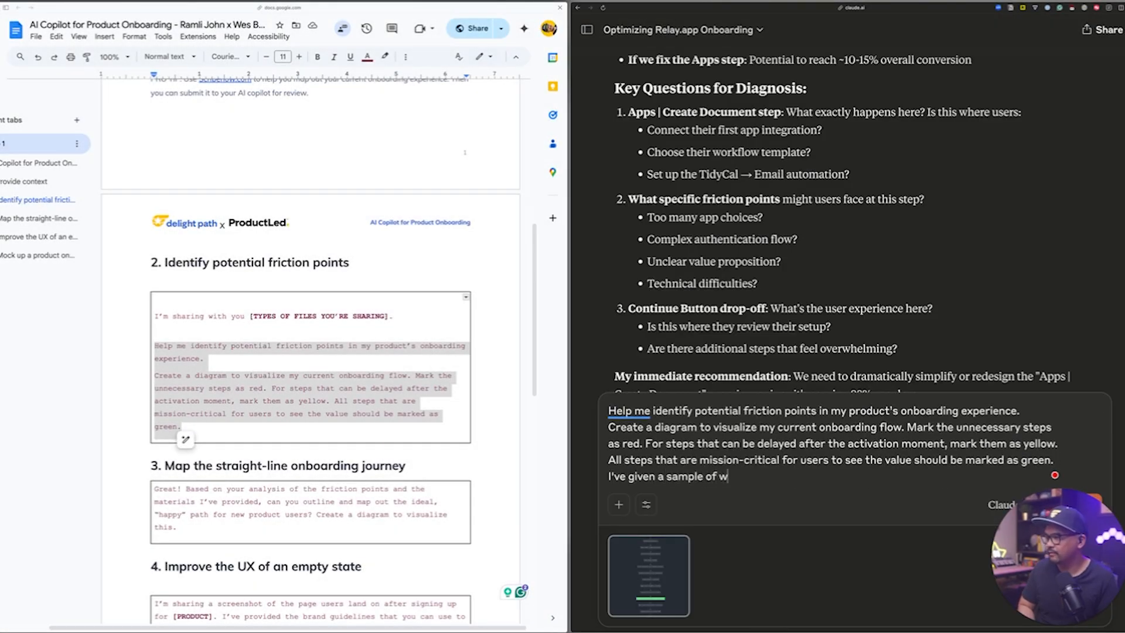
pyautogui.write('hat kind of visualizat')
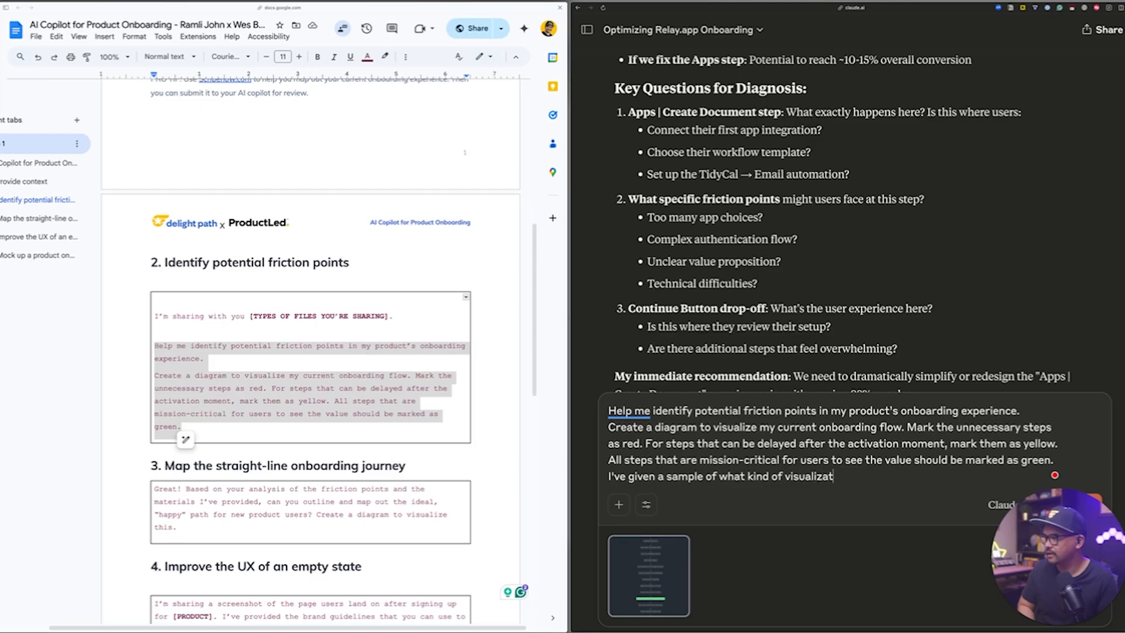
pyautogui.write('ion I want.')
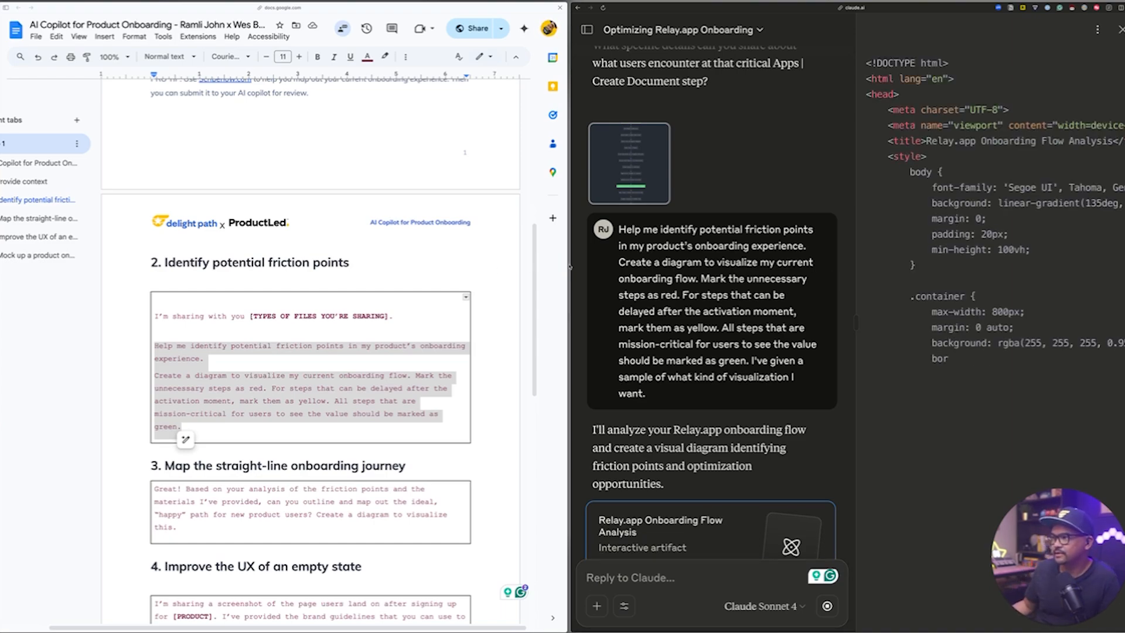
# Widen the Claude window over the Google Doc and enlarge the artifact preview to about half the screen width.
pyautogui.moveTo(573, 265); pyautogui.dragTo(188, 219)
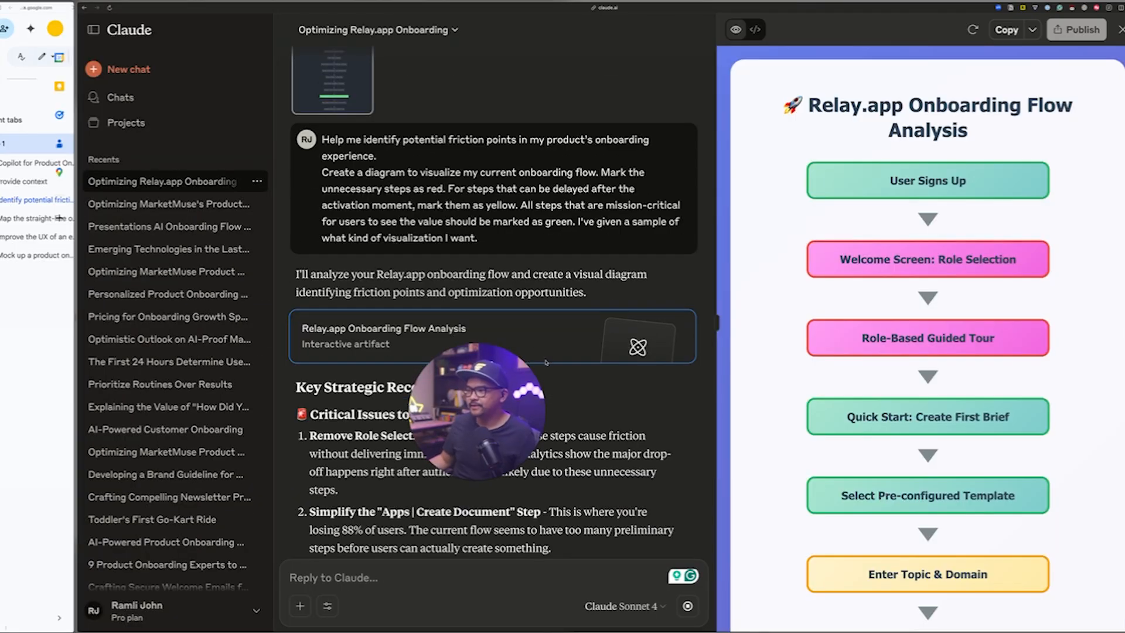
pyautogui.scroll(-9, 928, 339)
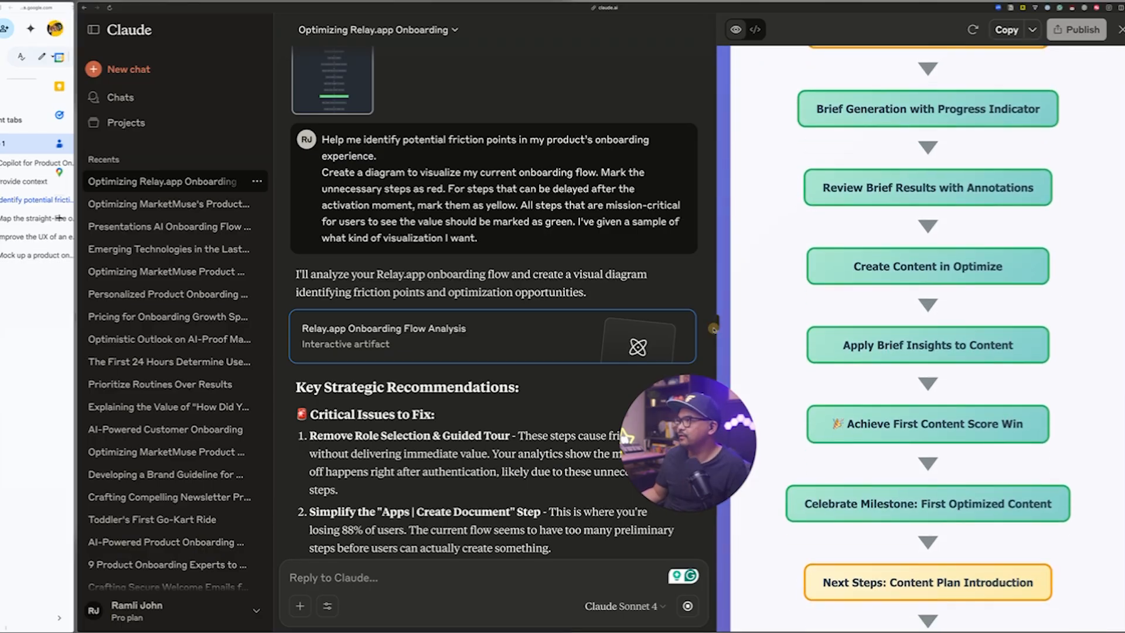
pyautogui.moveTo(716, 326); pyautogui.dragTo(562, 323)
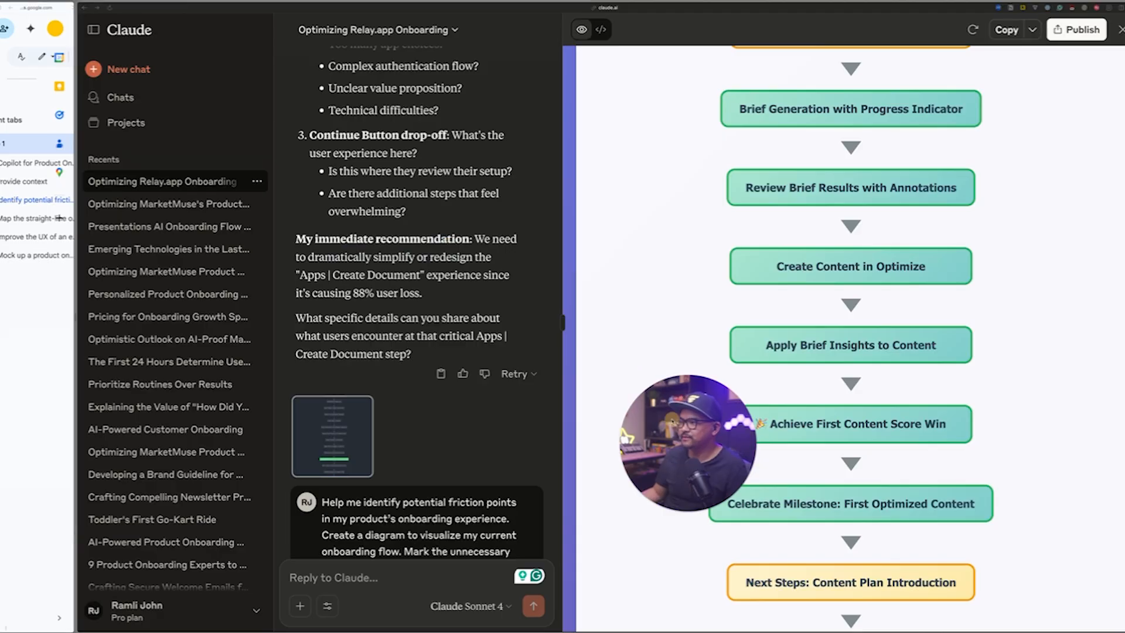
# Examine the Relay.app Onboarding Flow Analysis diagram, including its color legend, critical path, friction points and expected impact.
pyautogui.scroll(5, 1045, 390)
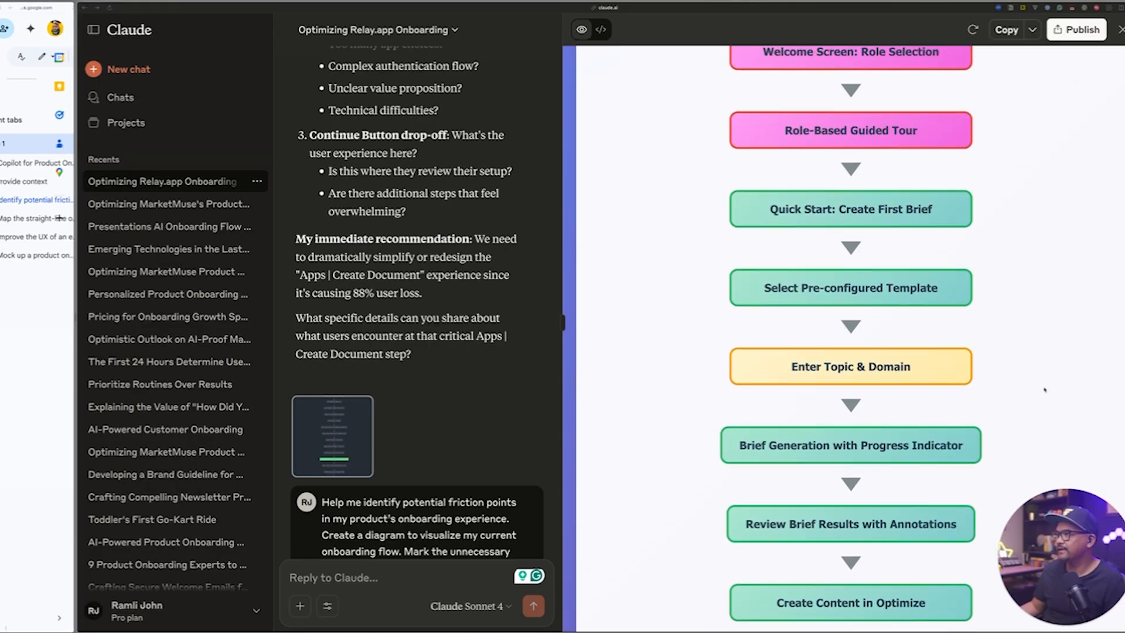
pyautogui.scroll(3, 1045, 389)
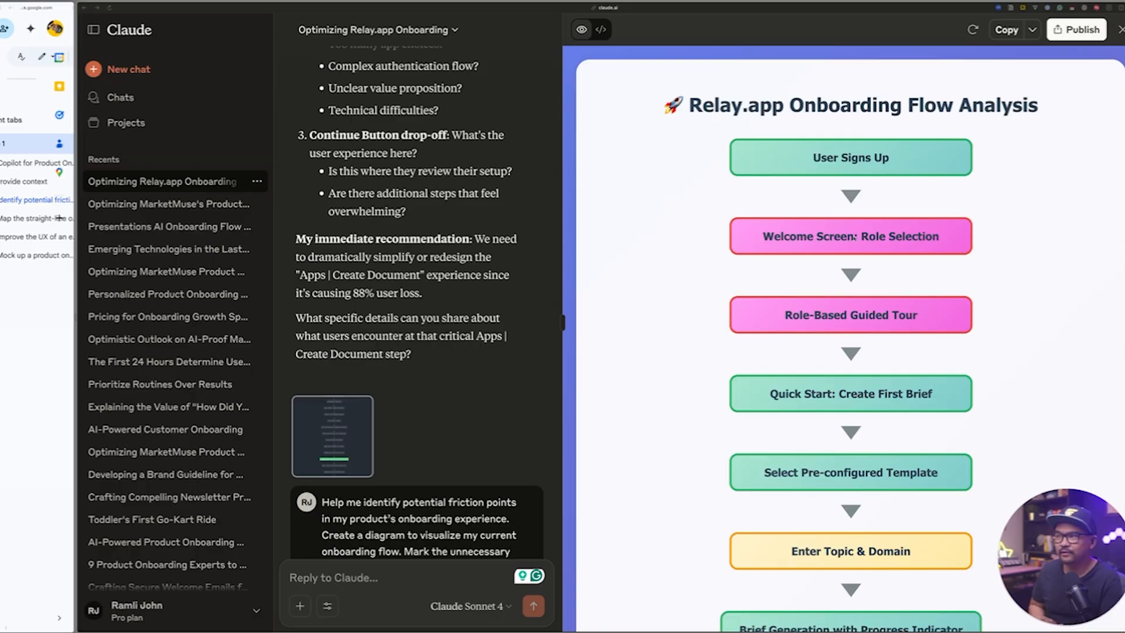
pyautogui.scroll(-1, 853, 237)
pyautogui.scroll(-2, 853, 238)
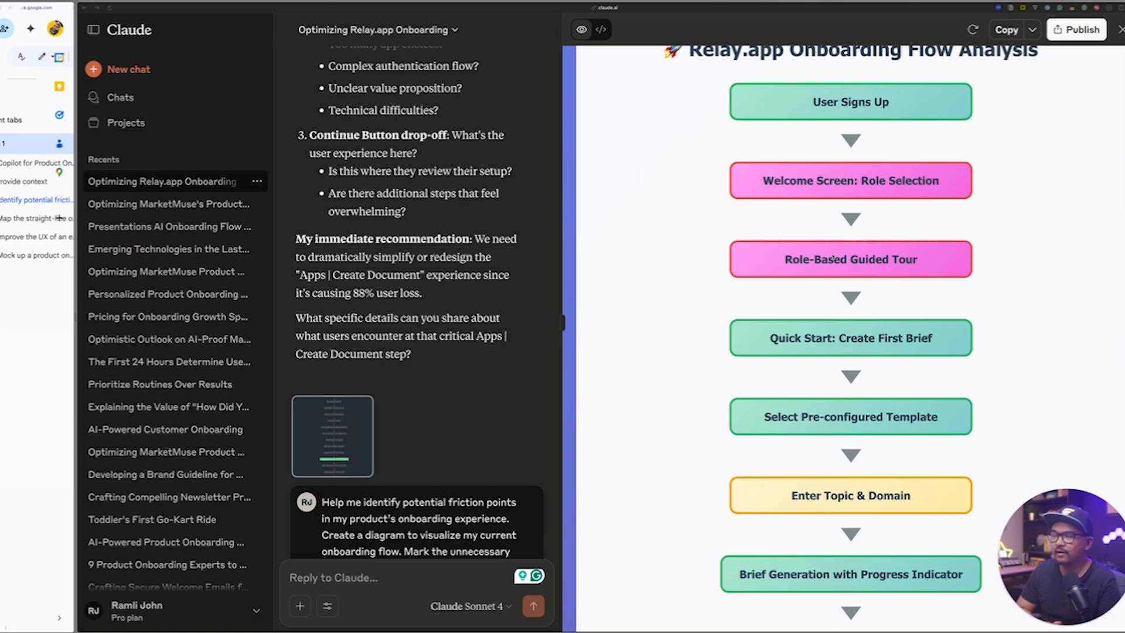
pyautogui.scroll(-6, 834, 258)
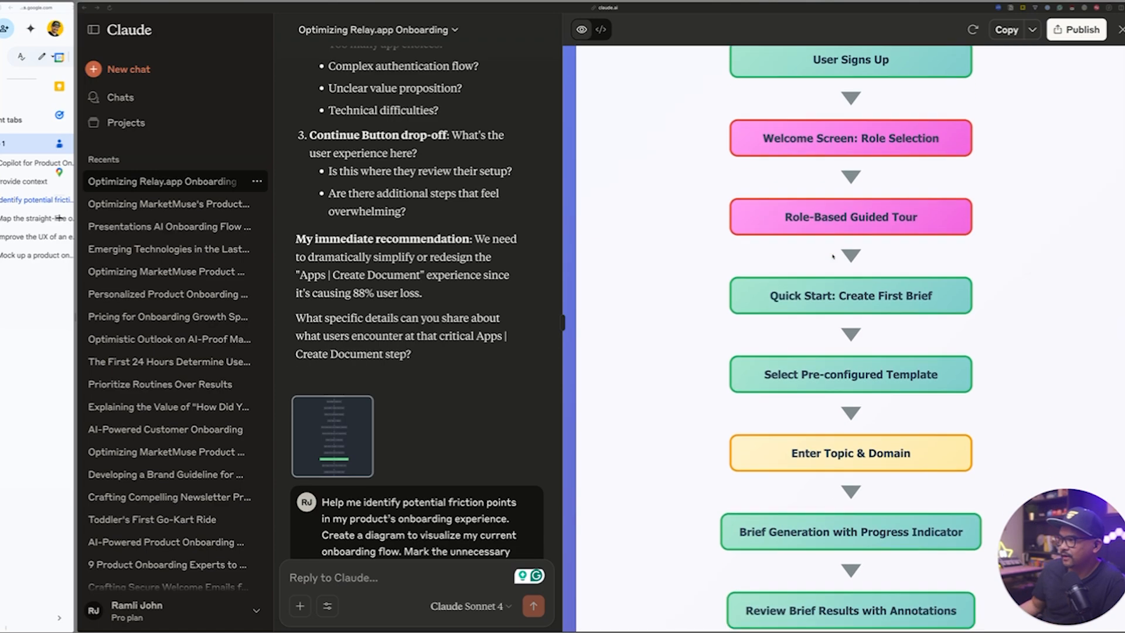
pyautogui.scroll(-8, 821, 222)
pyautogui.scroll(-15, 821, 221)
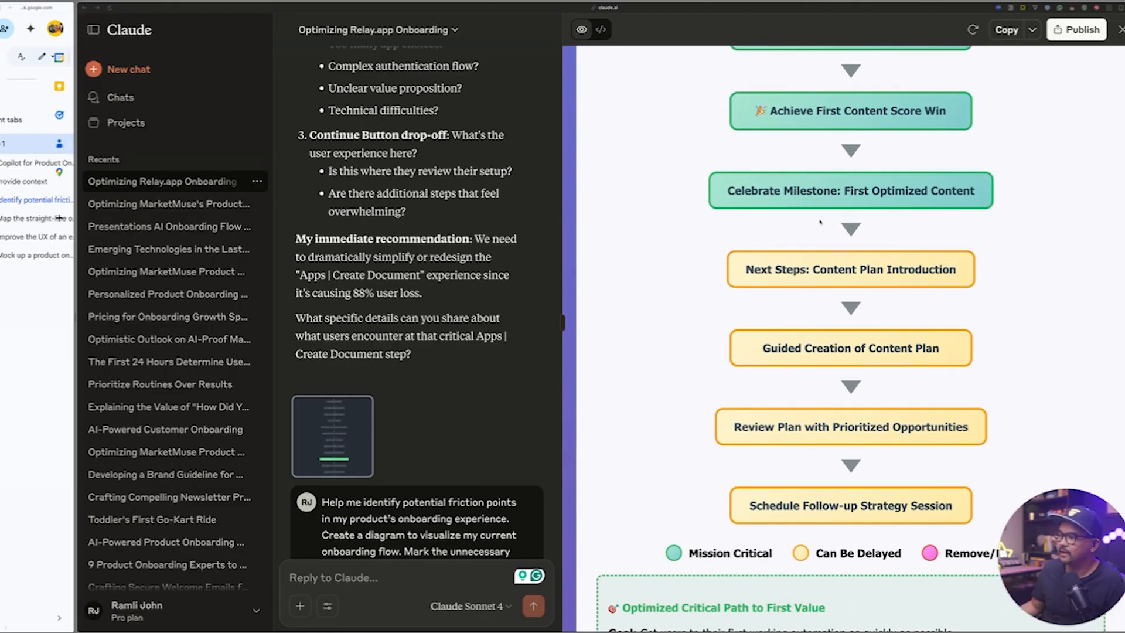
pyautogui.scroll(-11, 820, 221)
pyautogui.scroll(-7, 706, 225)
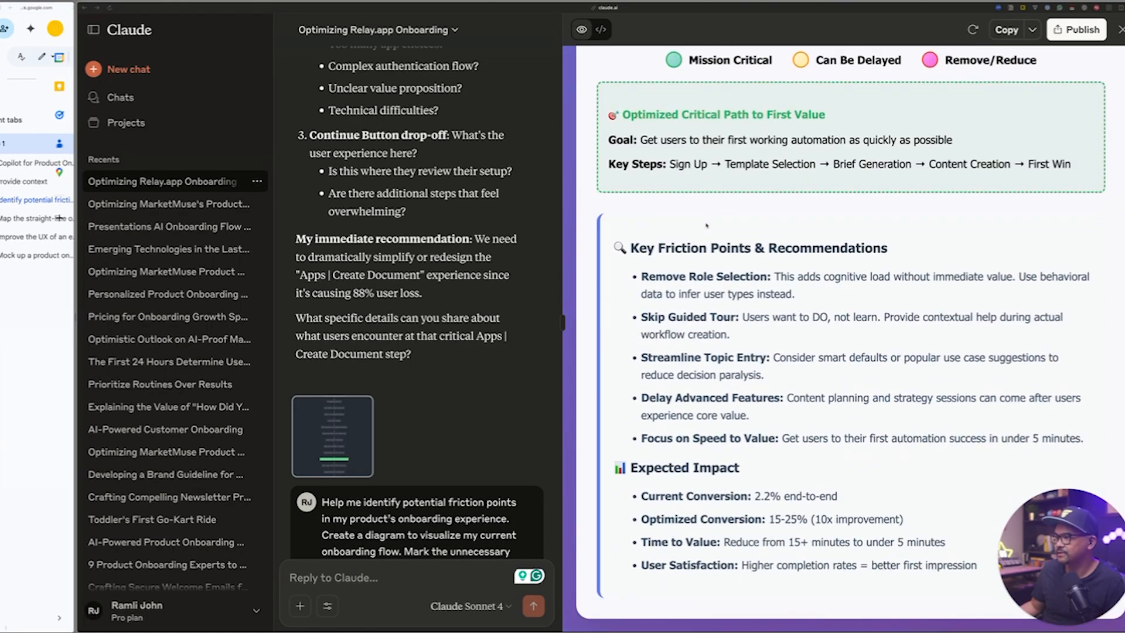
pyautogui.scroll(20, 707, 224)
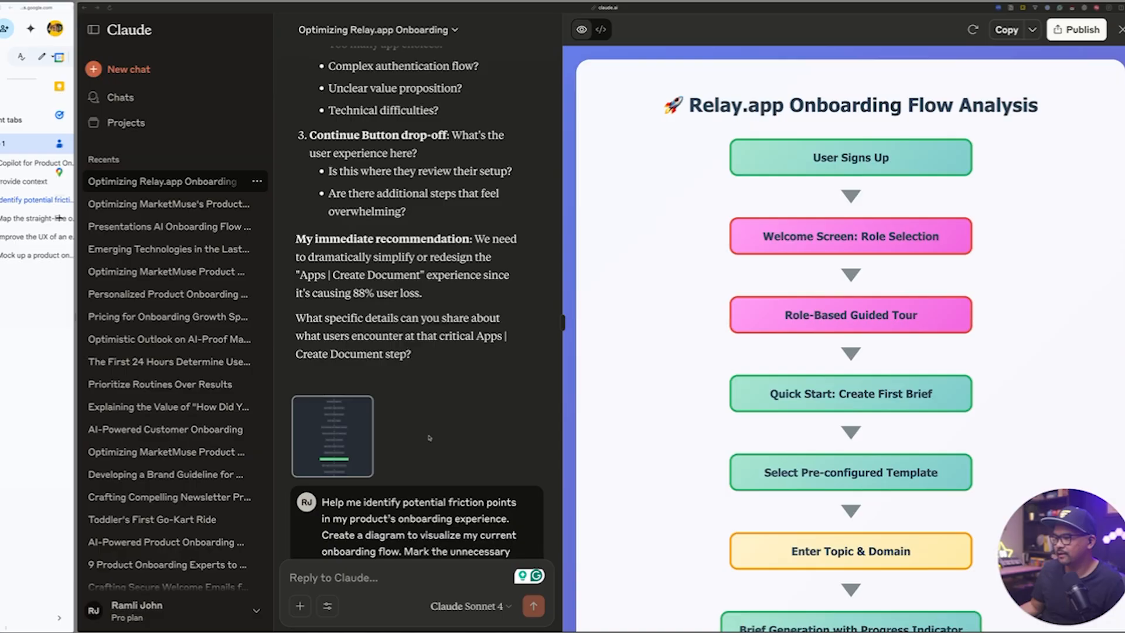
# Widen the chat beside the diagram and send "Hey, I think the rule-based guided tour is necessary. Can you mark that as green?".
pyautogui.scroll(-5, 429, 438)
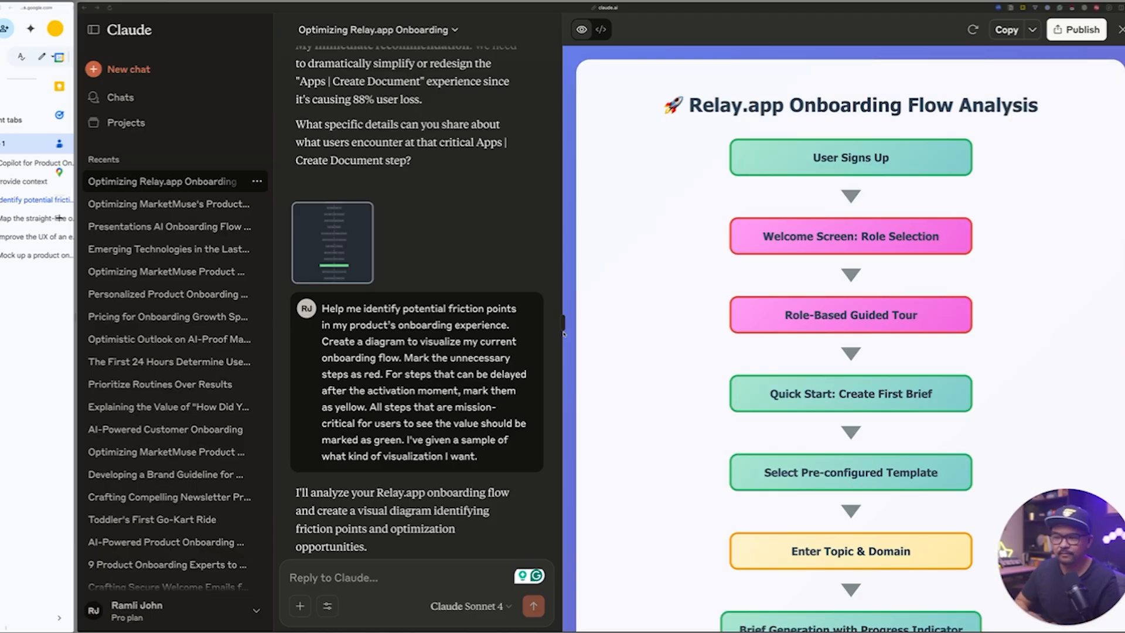
pyautogui.scroll(-2, 324, 403)
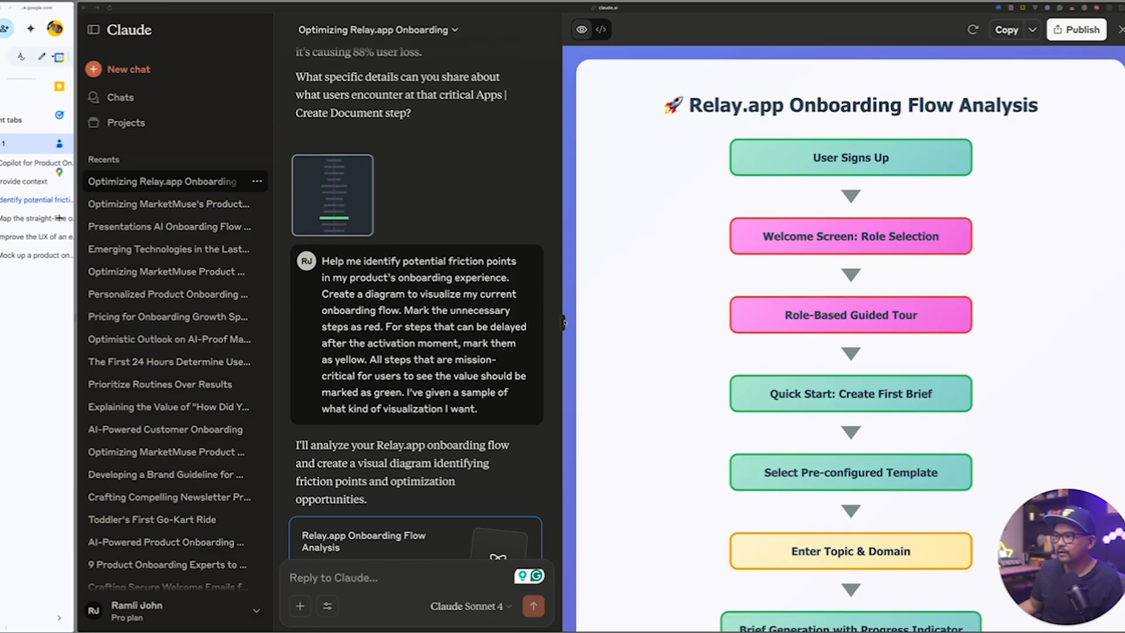
pyautogui.moveTo(564, 322); pyautogui.dragTo(741, 322)
pyautogui.moveTo(564, 323); pyautogui.dragTo(870, 323)
pyautogui.scroll(-10, 453, 534)
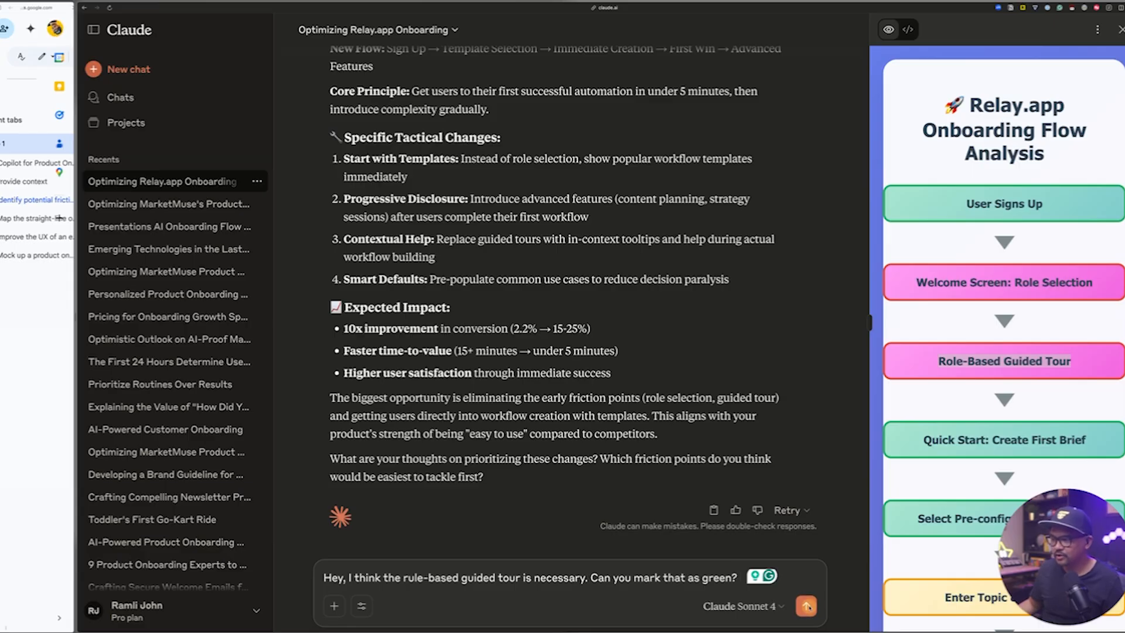
pyautogui.press('Return')
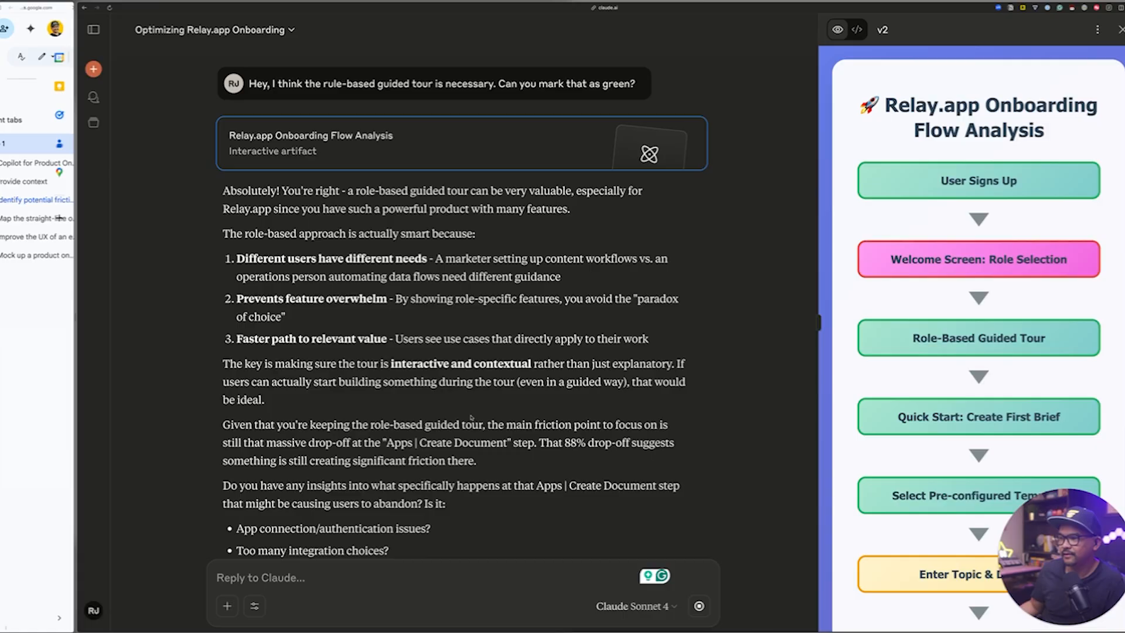
# Copy the prompt under "3. Map the straight-line onboarding journey" from the Google Doc and send it in the Claude chat.
pyautogui.moveTo(75, 371); pyautogui.dragTo(598, 389)
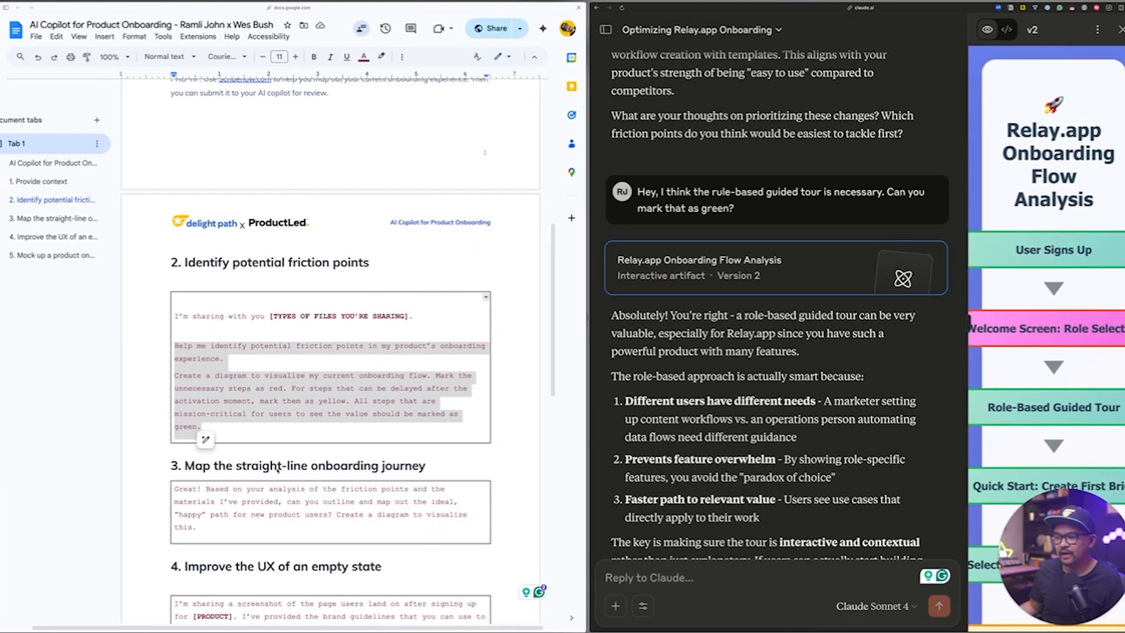
pyautogui.scroll(-1, 293, 410)
pyautogui.moveTo(241, 481); pyautogui.dragTo(177, 450)
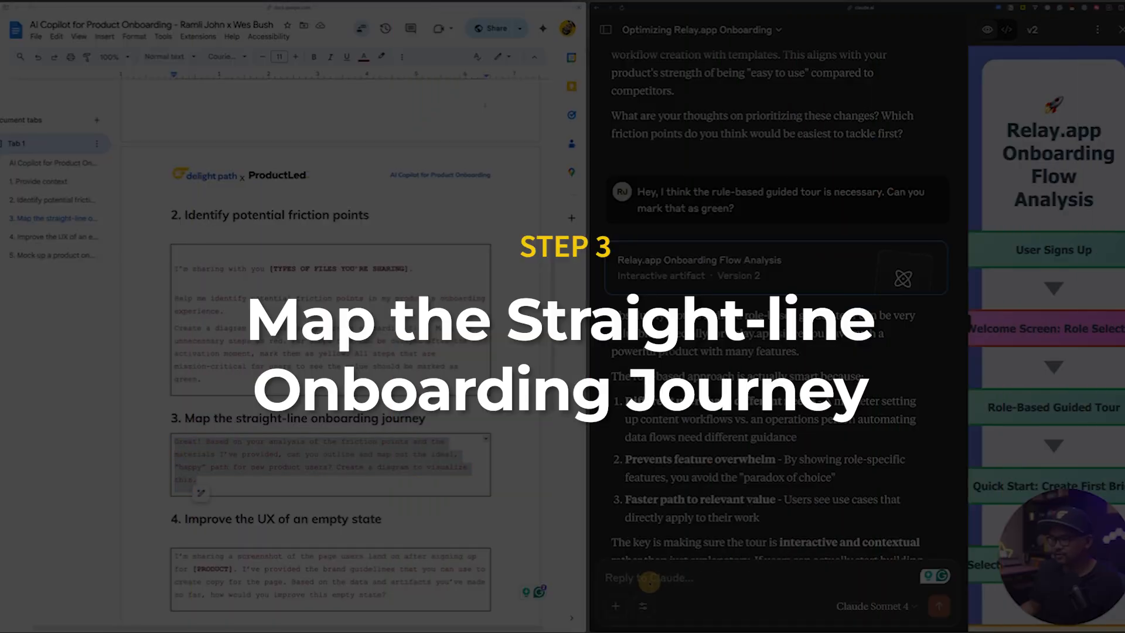
pyautogui.click(650, 581)
pyautogui.write("Great! Based on your analysis of the friction points and the materials I've provided, can you outline and map out the ideal, straight-line path for new product users? Create a diagram to visualize this.")
pyautogui.press('Return')
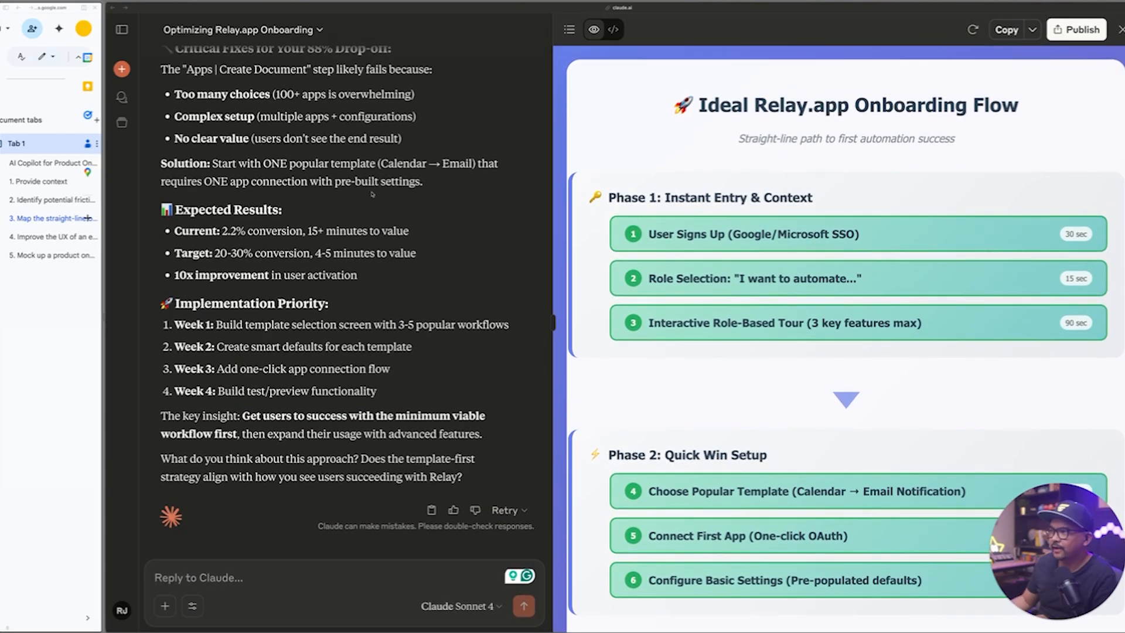
# Examine the Ideal Relay.app Onboarding Flow diagram, including its four phases, activation milestone, target metrics and core design principles.
pyautogui.scroll(-7, 953, 198)
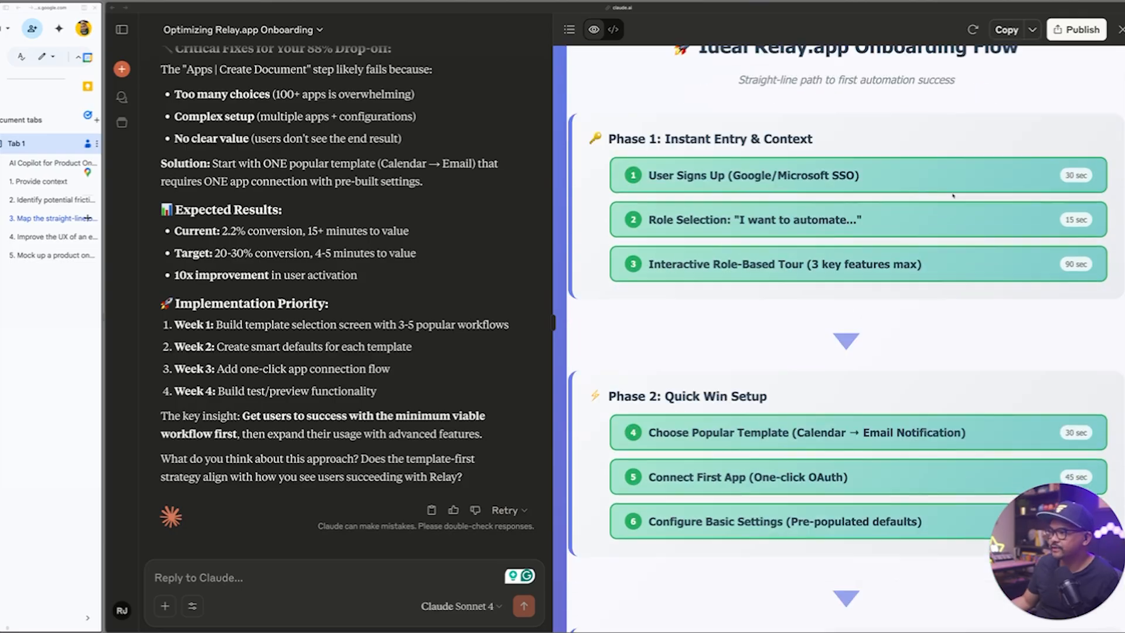
pyautogui.scroll(-3, 954, 196)
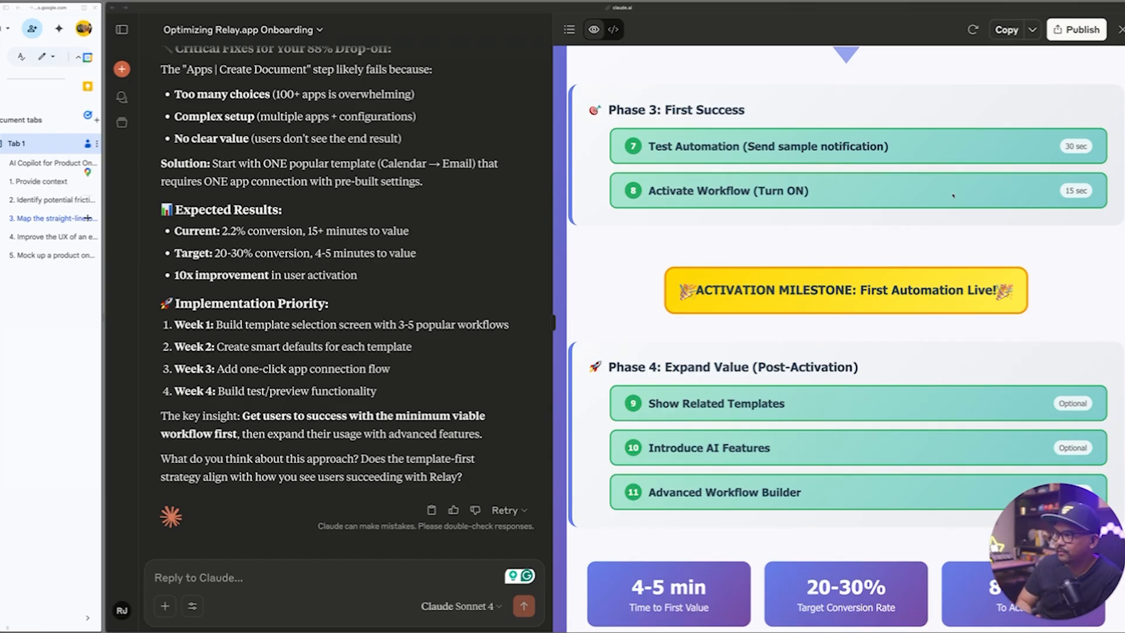
pyautogui.scroll(-5, 954, 196)
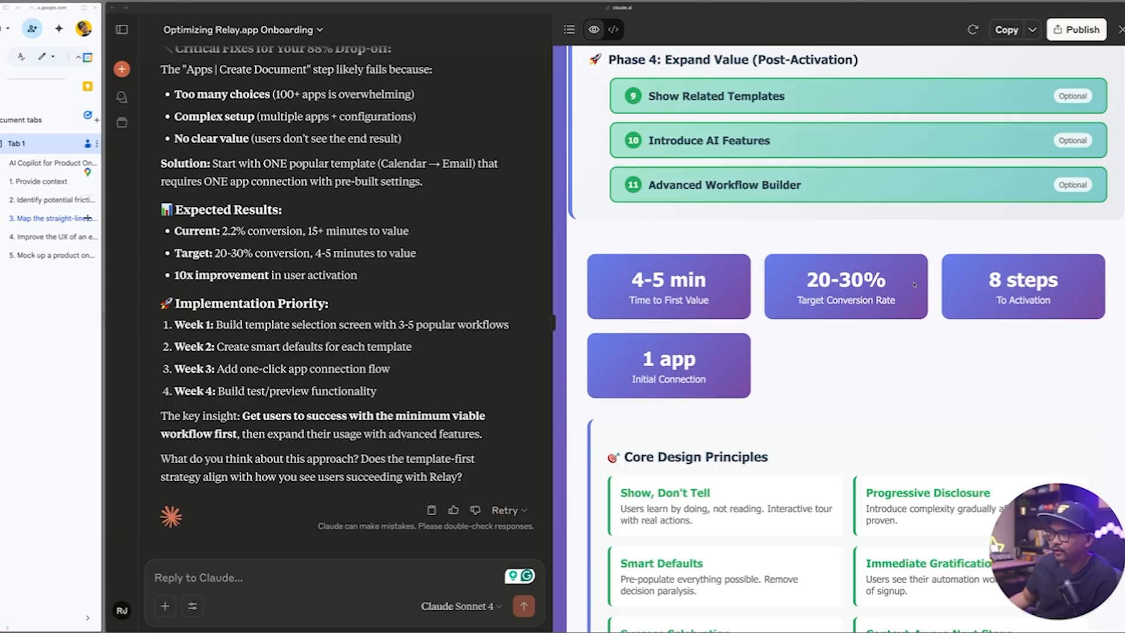
pyautogui.scroll(-2, 915, 285)
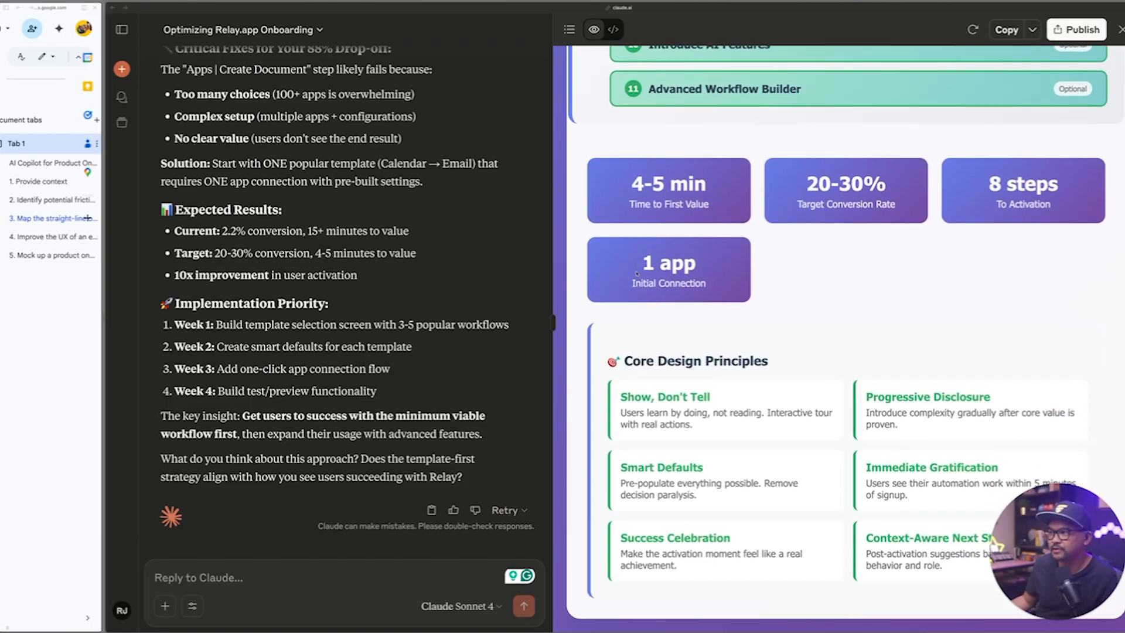
pyautogui.scroll(15, 637, 273)
pyautogui.scroll(-10, 631, 280)
pyautogui.scroll(-3, 631, 280)
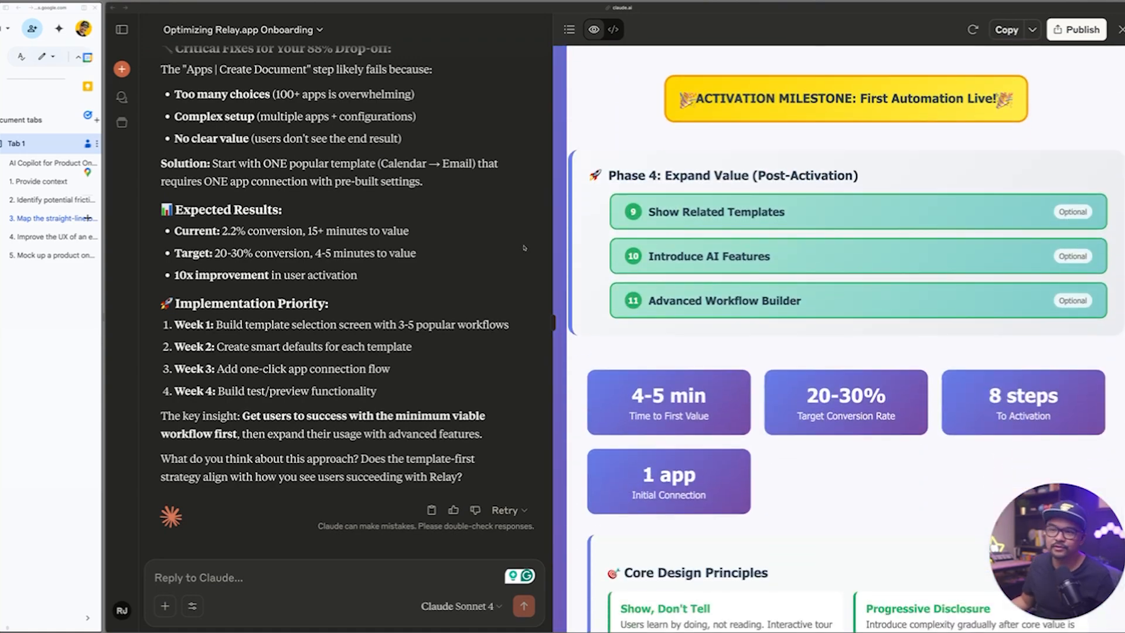
# Copy the "5. Mock up a product onboarding tour of a key workflow" prompt from the Google Doc into the Claude reply and widen Claude's window.
pyautogui.click(107, 312)
pyautogui.moveTo(106, 320)
pyautogui.mouseDown()
pyautogui.moveTo(167, 322)
pyautogui.moveTo(106, 323)
pyautogui.mouseUp()
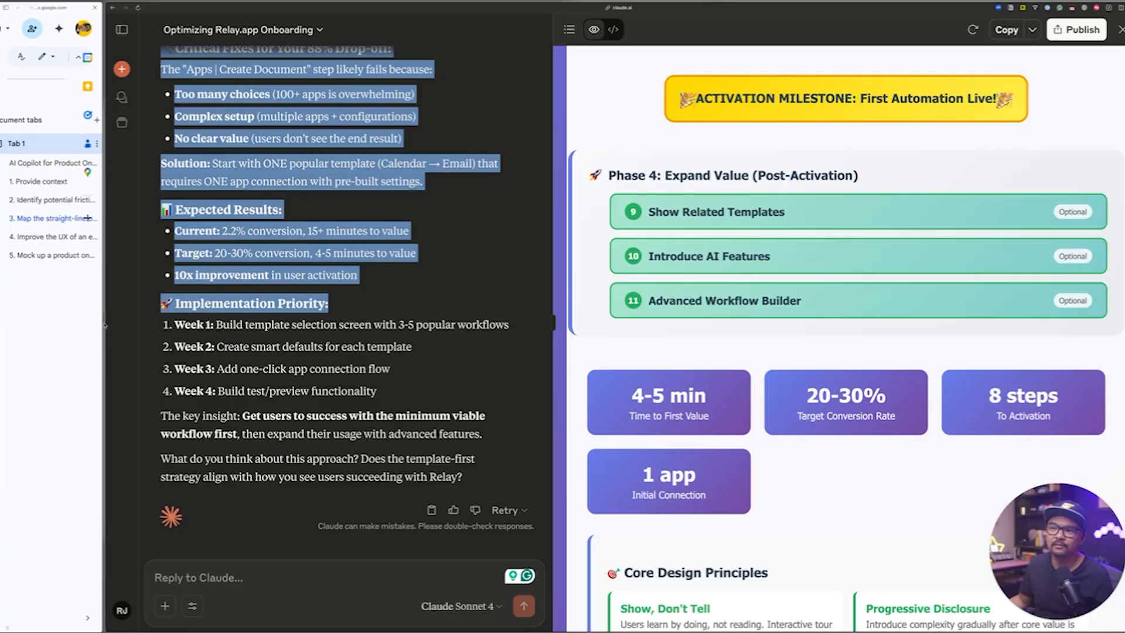
pyautogui.moveTo(107, 322); pyautogui.dragTo(648, 328)
pyautogui.scroll(-8, 431, 376)
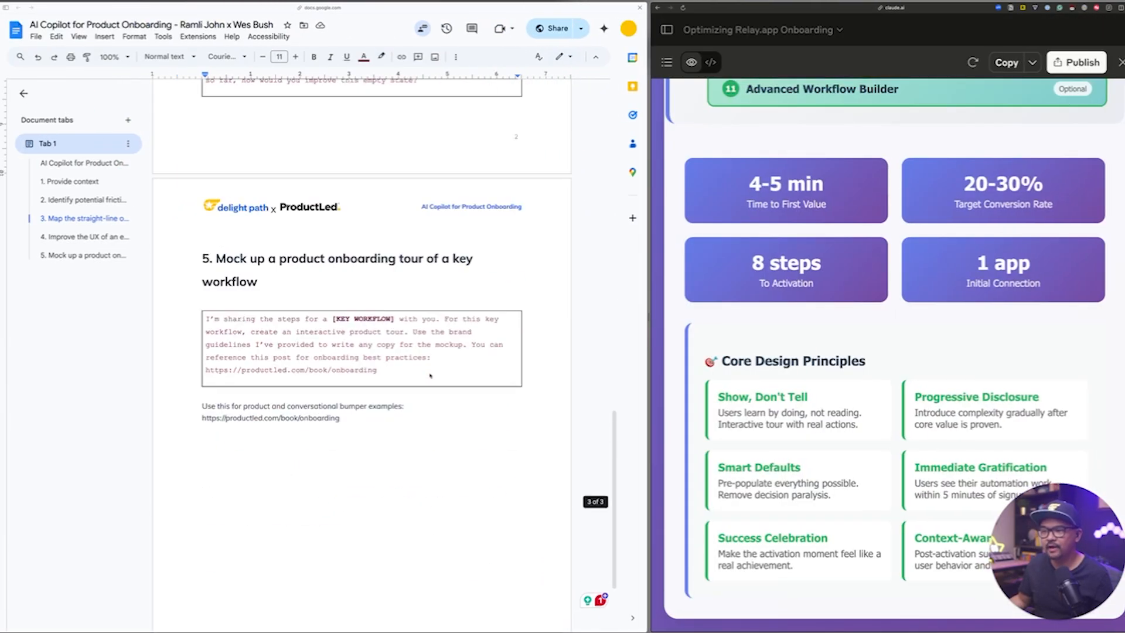
pyautogui.tripleClick(392, 357)
pyautogui.press('super+c')
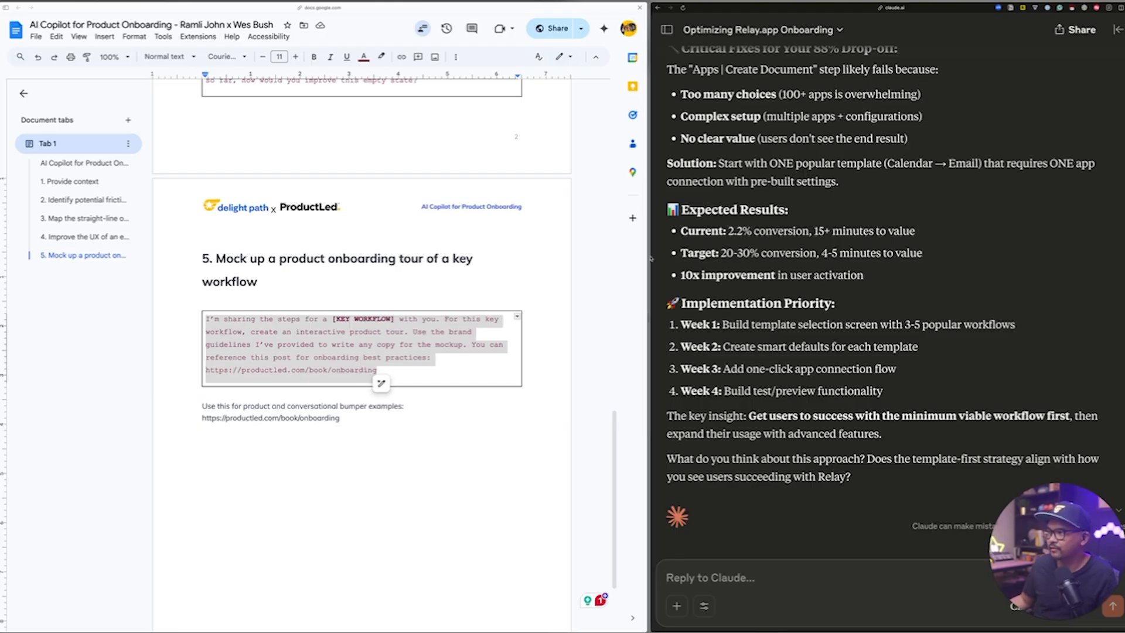
pyautogui.moveTo(651, 256); pyautogui.dragTo(337, 241)
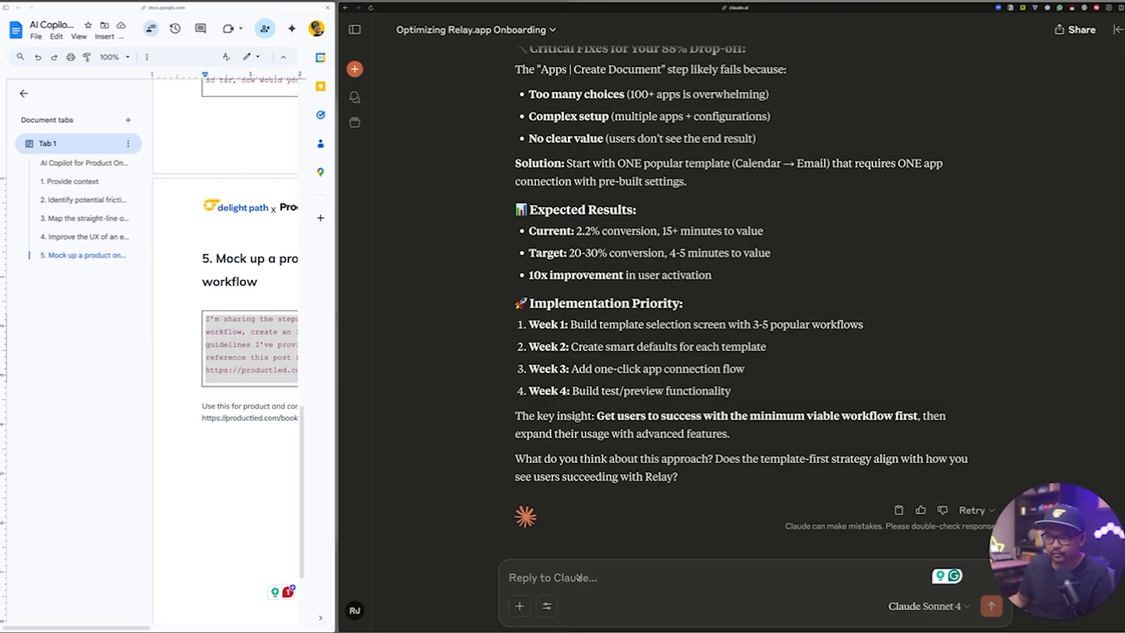
pyautogui.press('super+v')
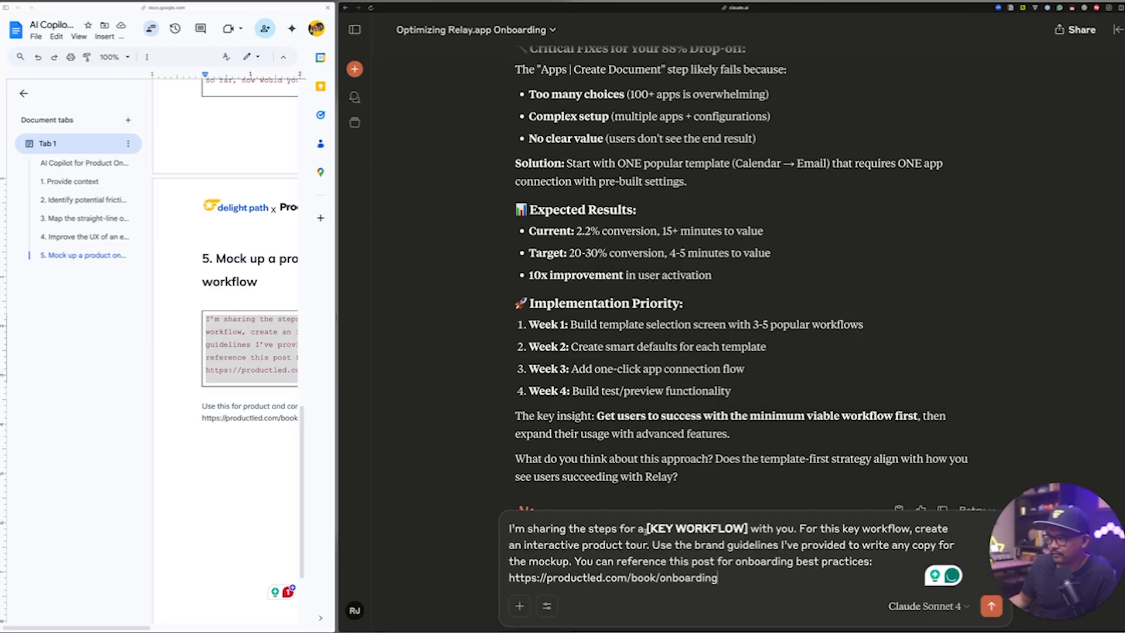
# Replace the [KEY WORKFLOW] placeholder with "which is creating your first automation with Relay.app" and send the prompt.
pyautogui.moveTo(646, 529); pyautogui.dragTo(749, 526)
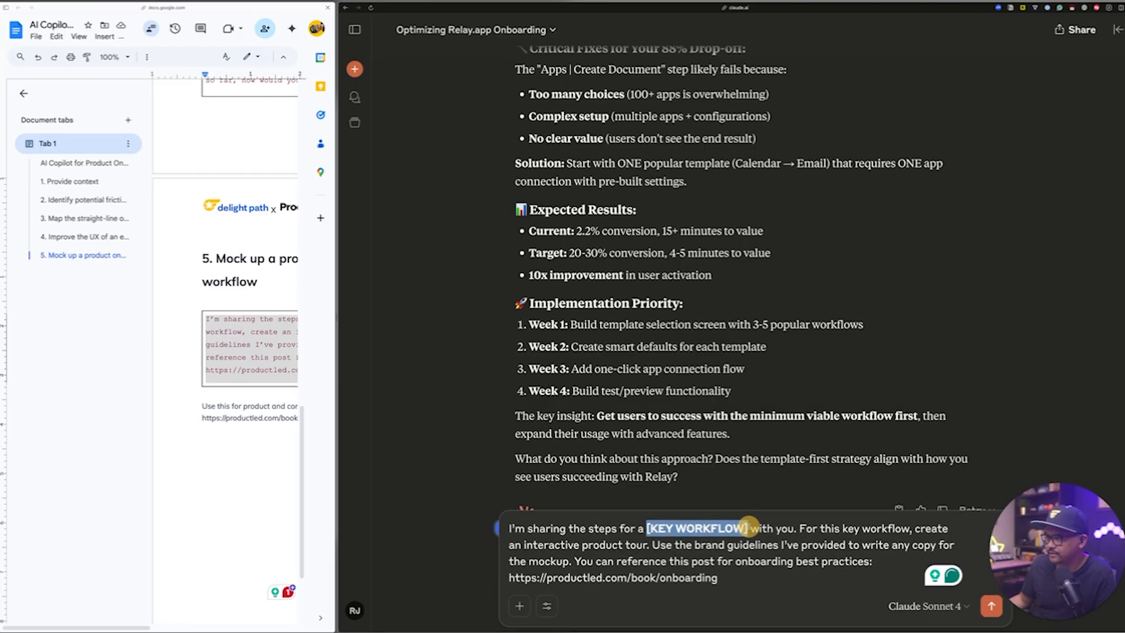
pyautogui.write('which is c')
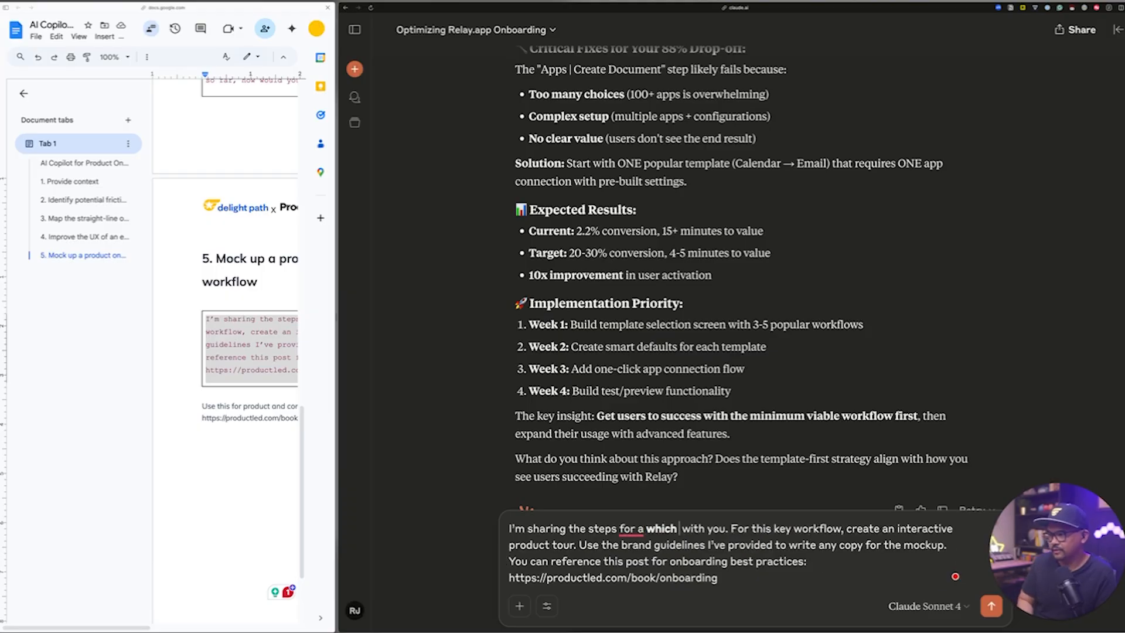
pyautogui.write('reating your first ua')
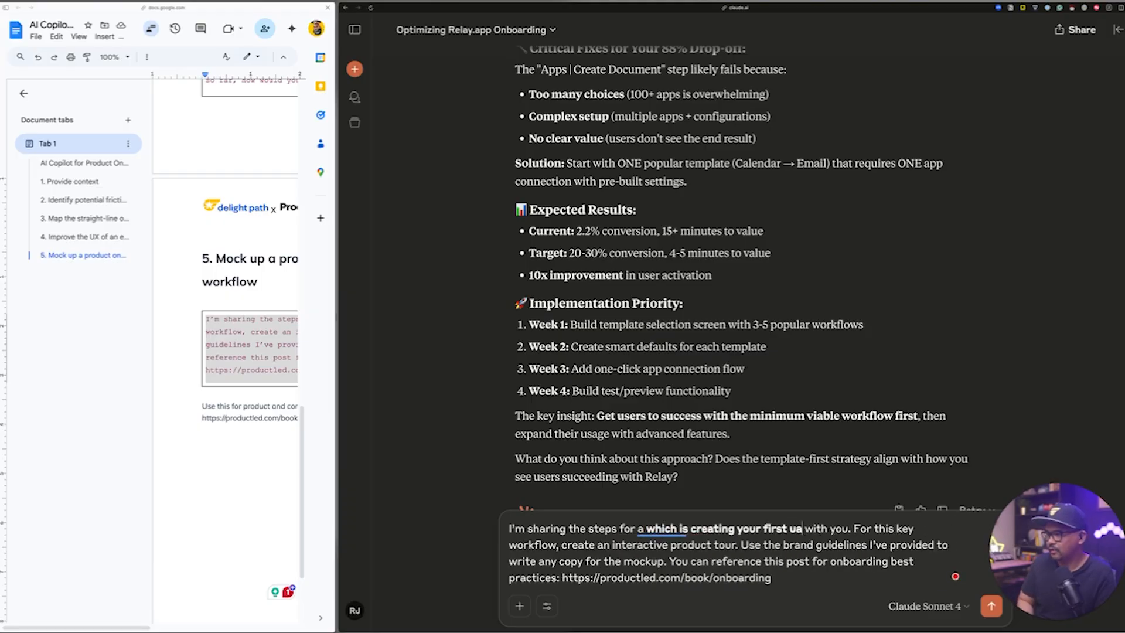
pyautogui.press('BackSpace')
pyautogui.press('BackSpace')
pyautogui.write('automation with Relay.app')
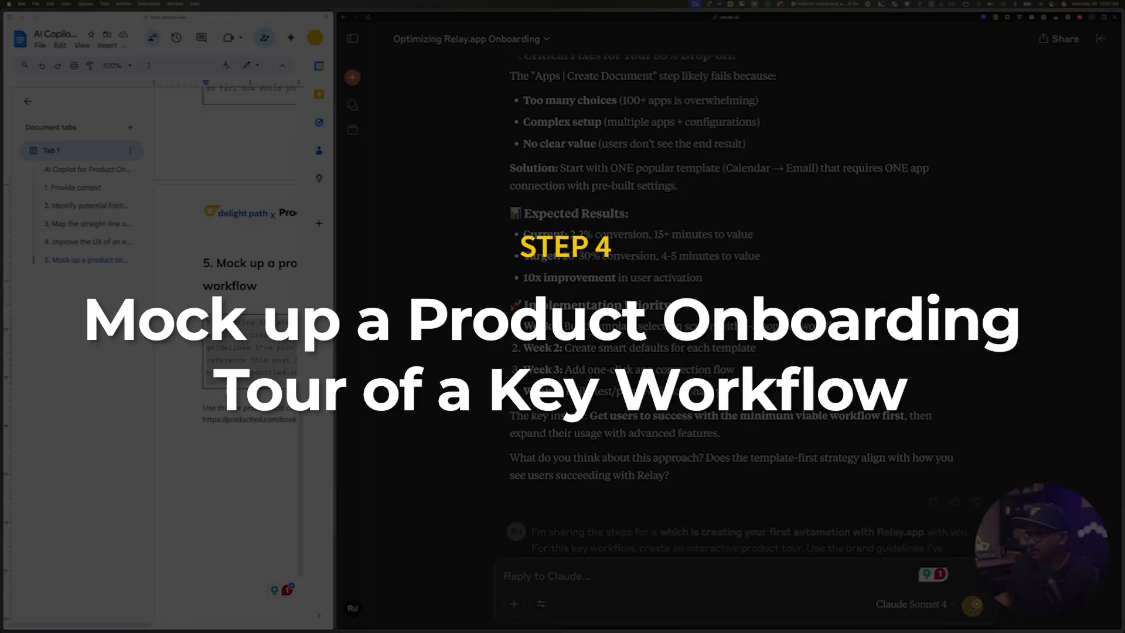
pyautogui.click(985, 607)
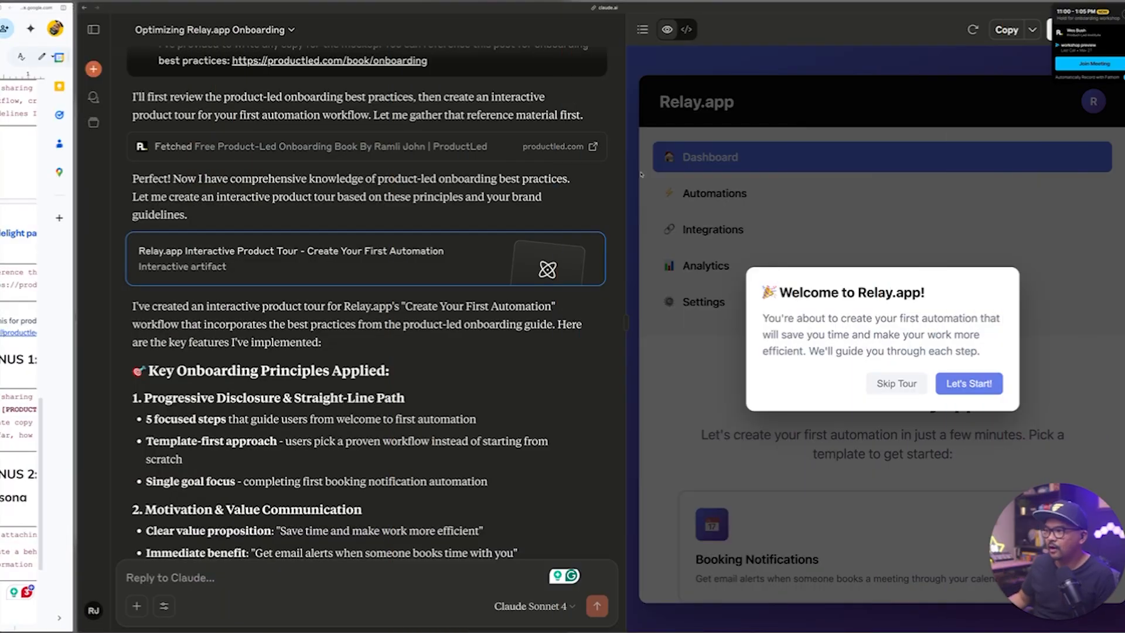
# Enlarge the artifact preview and walk through the interactive product tour from the welcome message to the final celebration.
pyautogui.moveTo(627, 323); pyautogui.dragTo(418, 316)
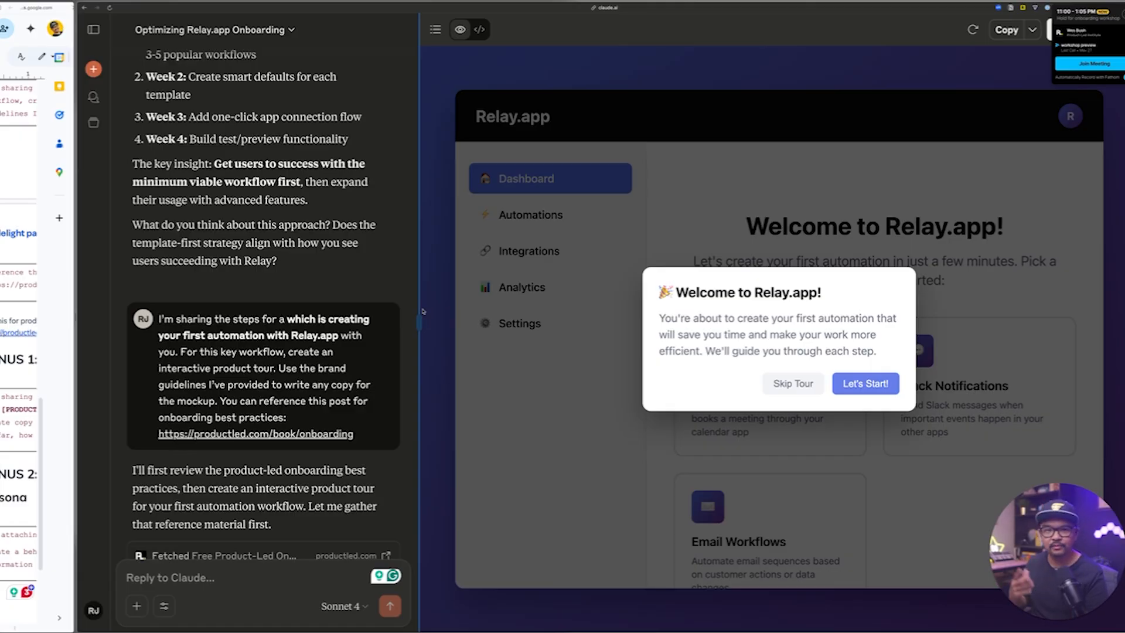
pyautogui.click(886, 384)
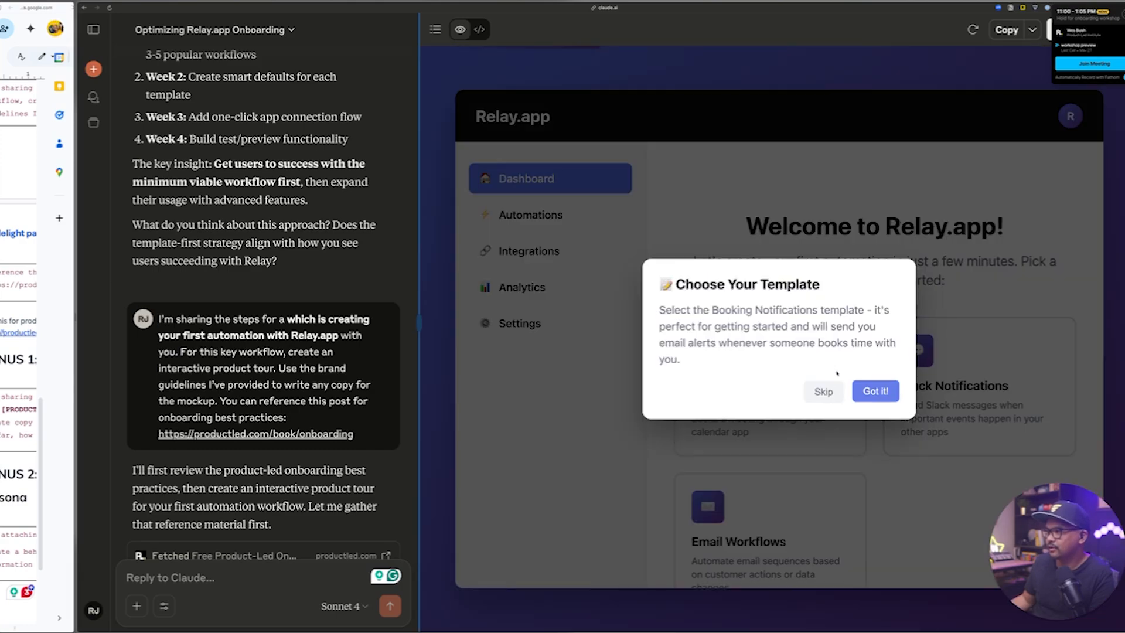
pyautogui.click(872, 391)
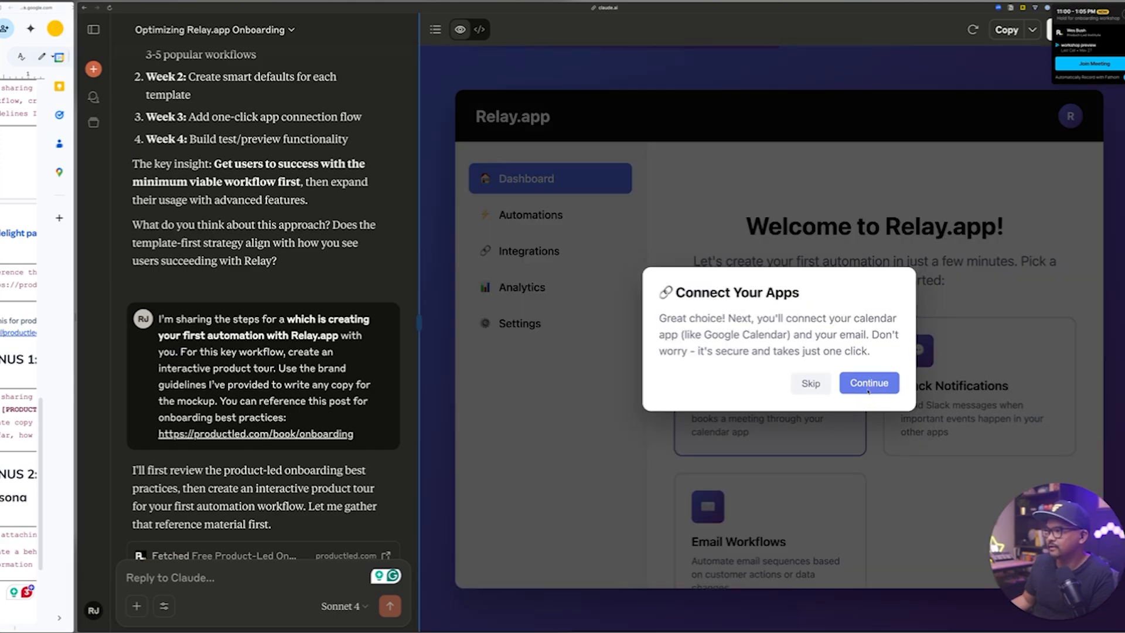
pyautogui.click(867, 387)
pyautogui.click(867, 388)
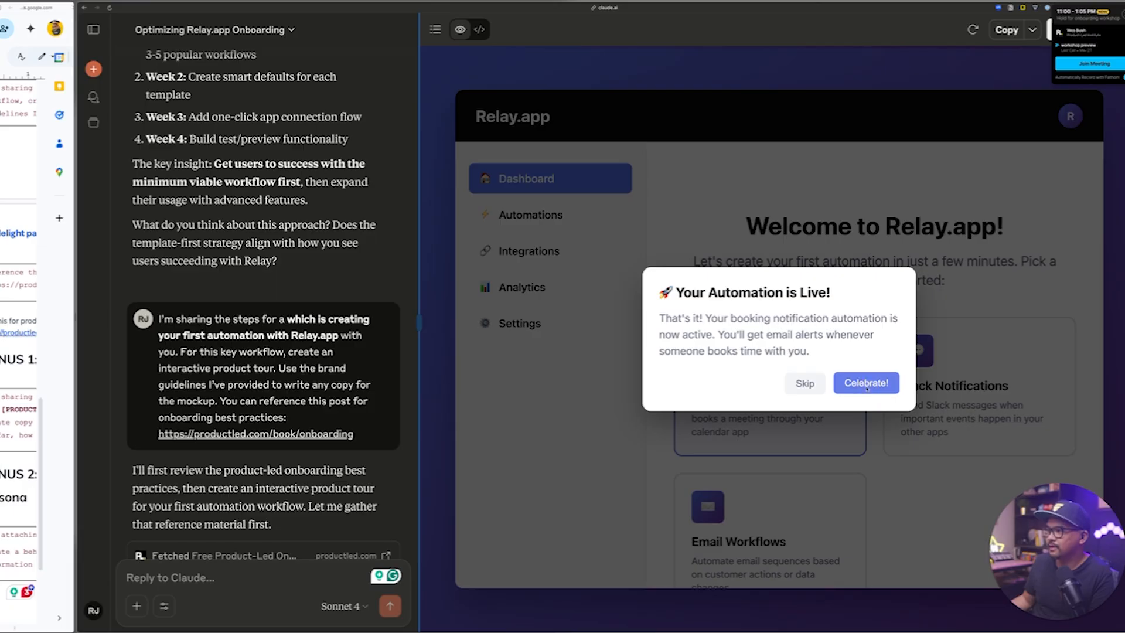
pyautogui.click(866, 387)
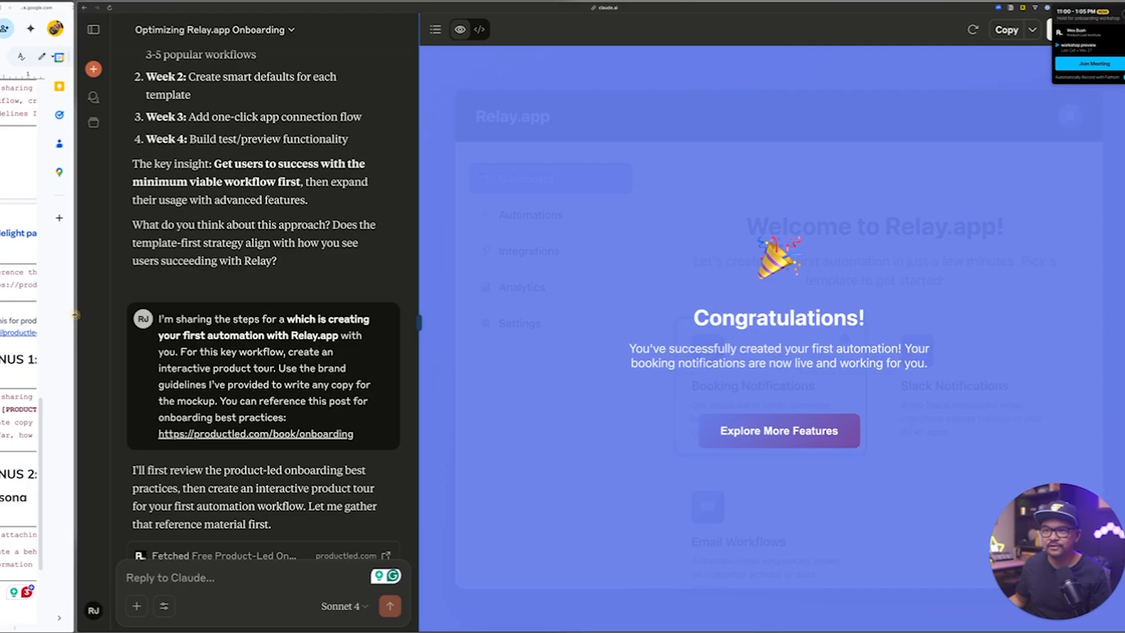
# Widen the Google Doc beside Claude and review its bonus prompts and the opening "1. Provide context" section.
pyautogui.moveTo(79, 315); pyautogui.dragTo(624, 285)
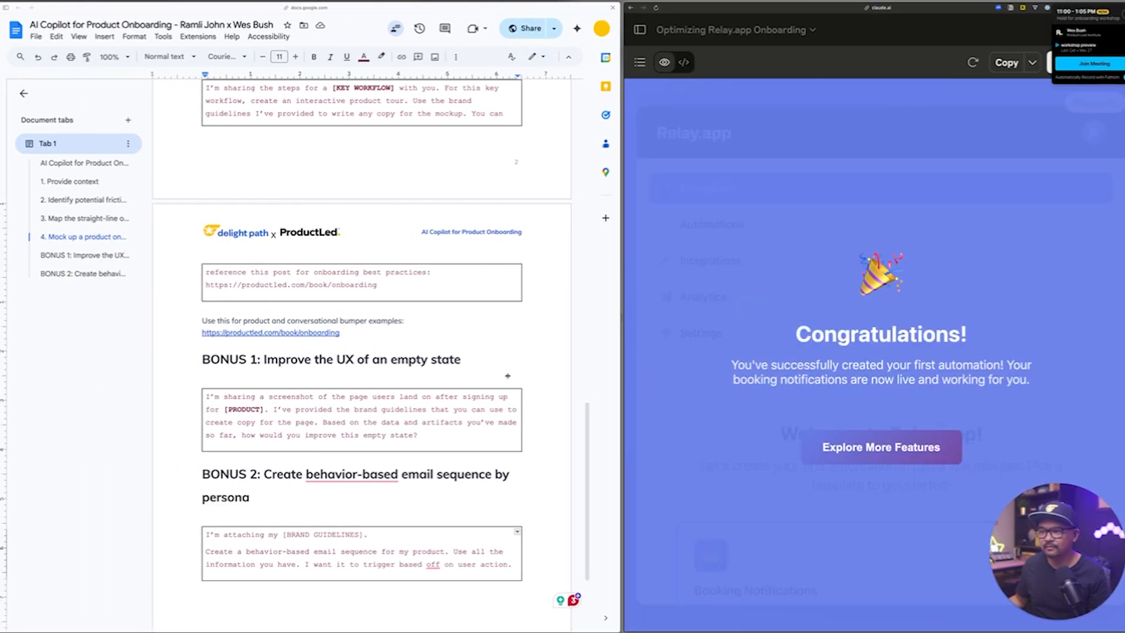
pyautogui.scroll(15, 507, 376)
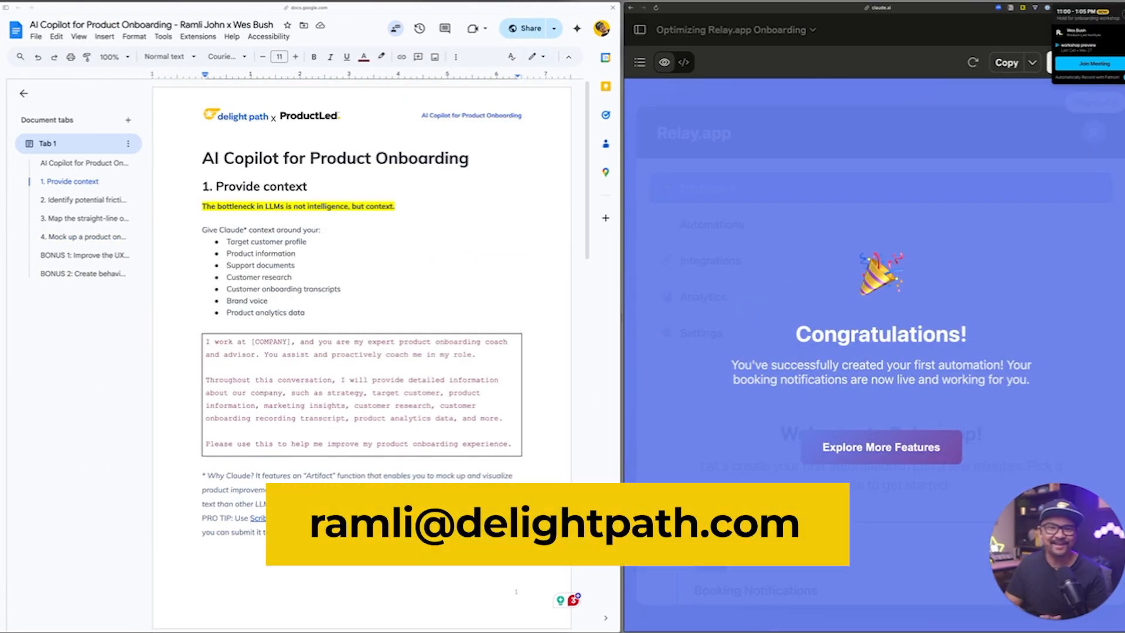